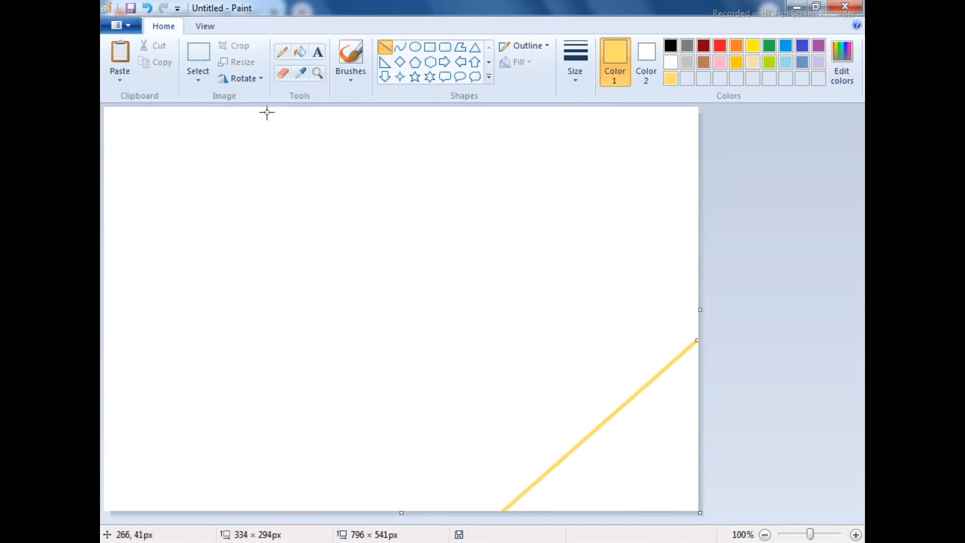
- Fill the corner triangle below the yellow diagonal line with the same yellow
click(304, 56)
click(686, 485)
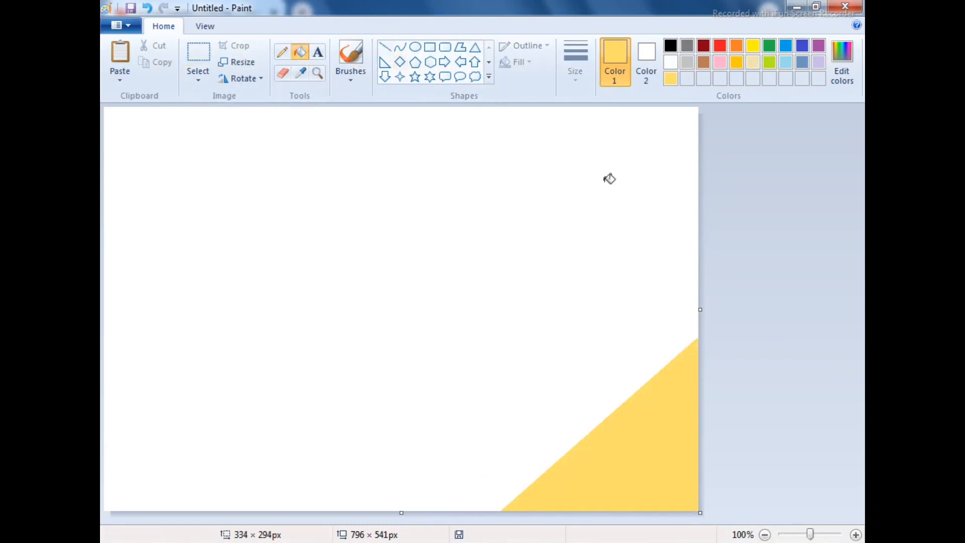
- Mix a light orange (RGB 255, 162, 100), draw a parallel diagonal line above the yellow triangle and fill the band between them
click(736, 45)
click(842, 55)
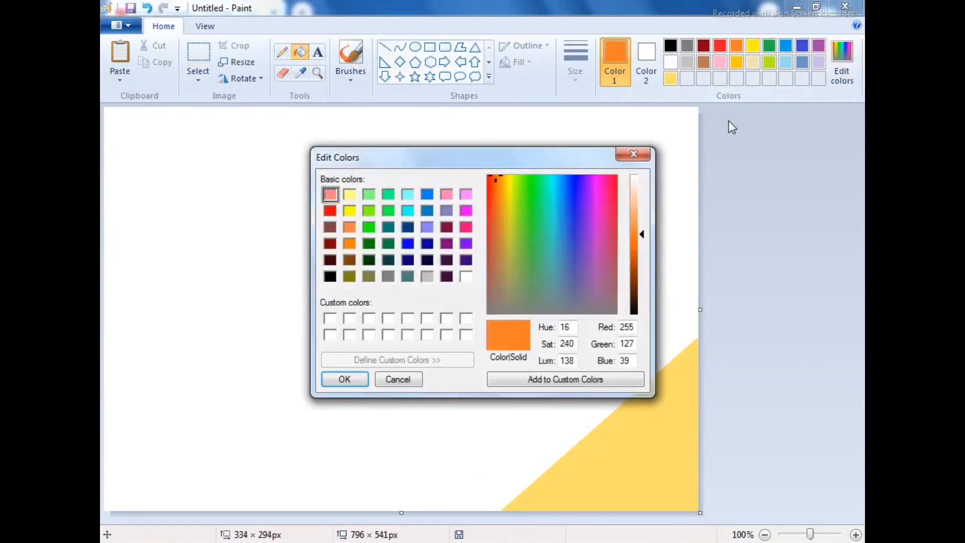
click(639, 211)
drag(638, 211, 640, 218)
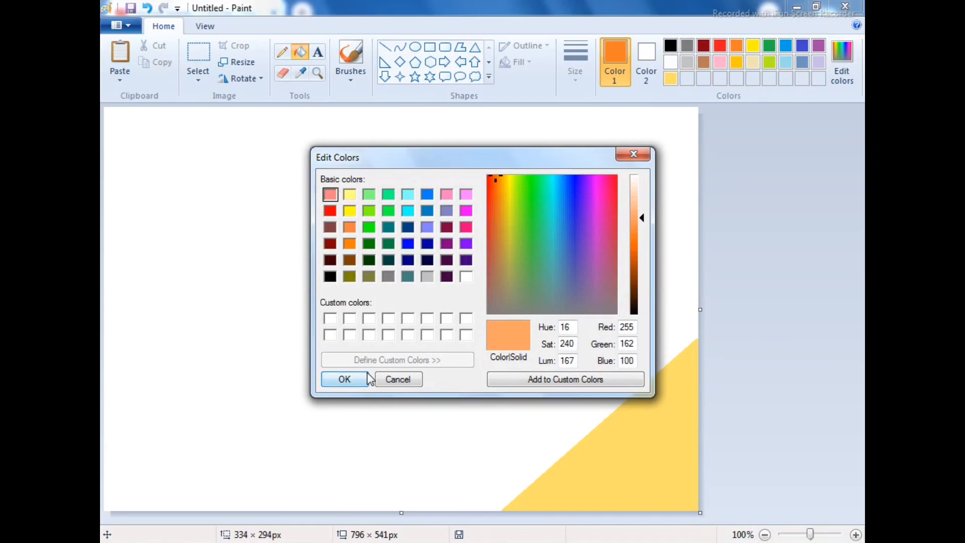
click(358, 379)
click(384, 47)
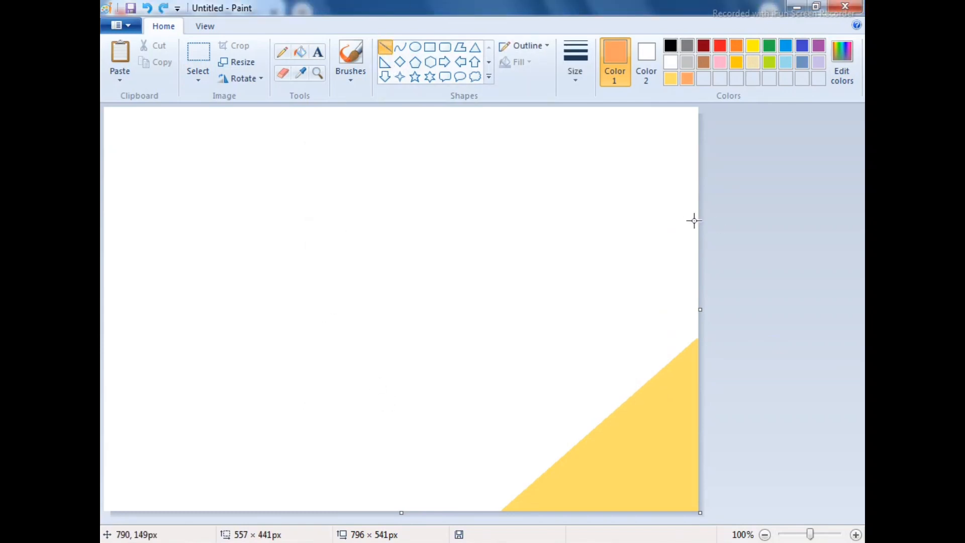
drag(698, 226, 355, 518)
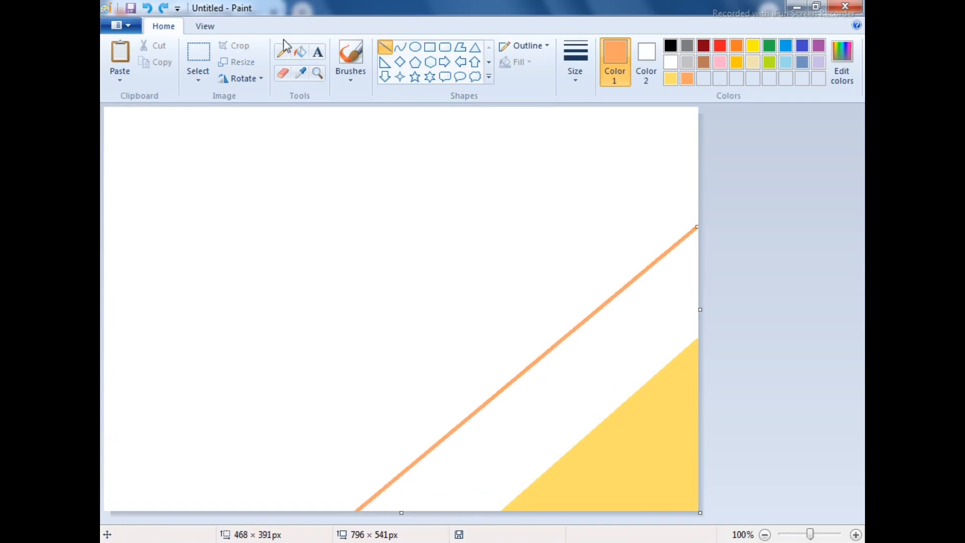
click(632, 362)
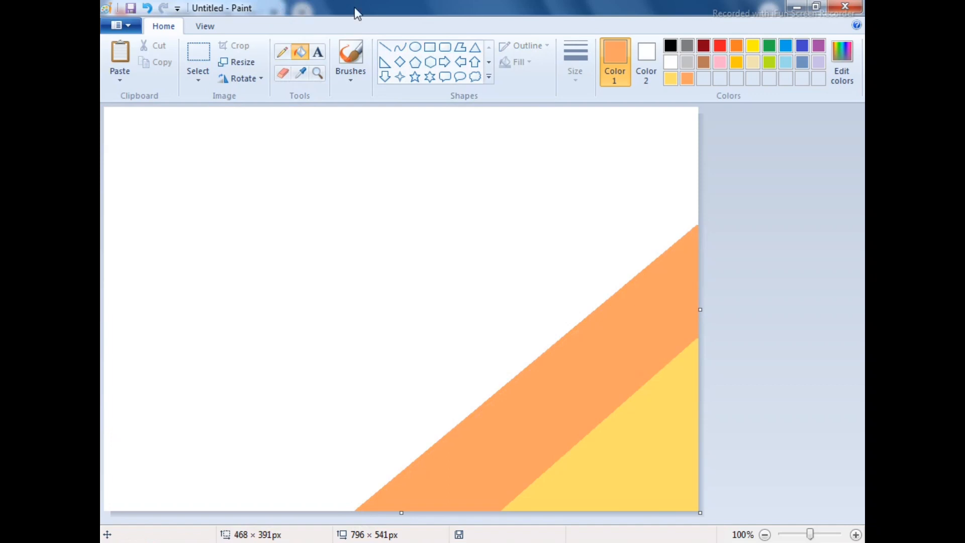
- Draw an orange diagonal line from the canvas's upper-right corner to its lower edge and fill the band above the light orange one
click(385, 48)
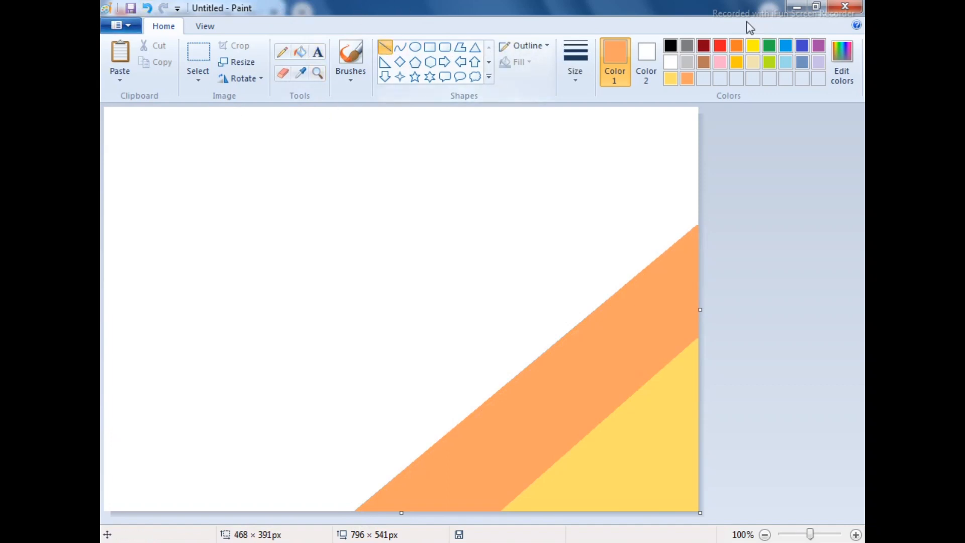
click(733, 47)
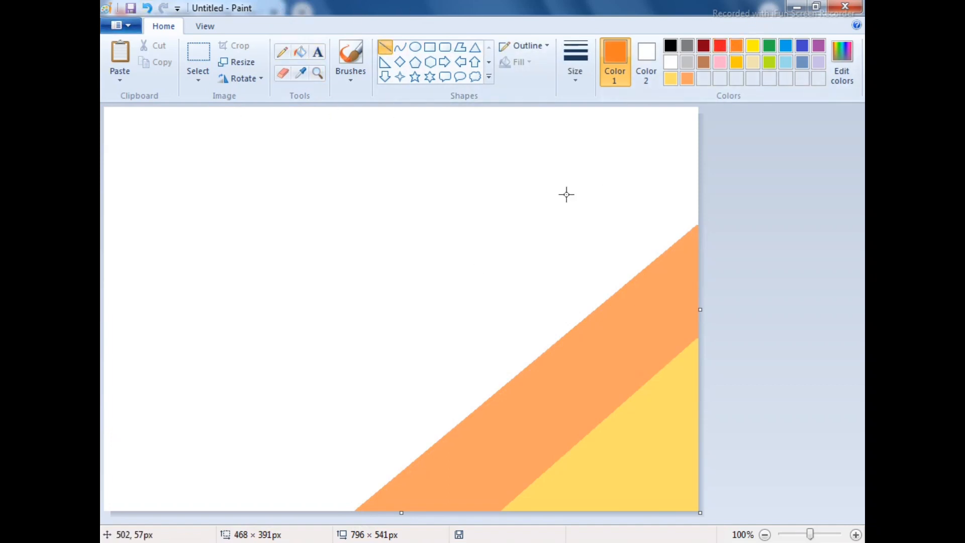
mouse_move(693, 151)
mouse_down()
mouse_move(601, 446)
mouse_move(246, 523)
mouse_up()
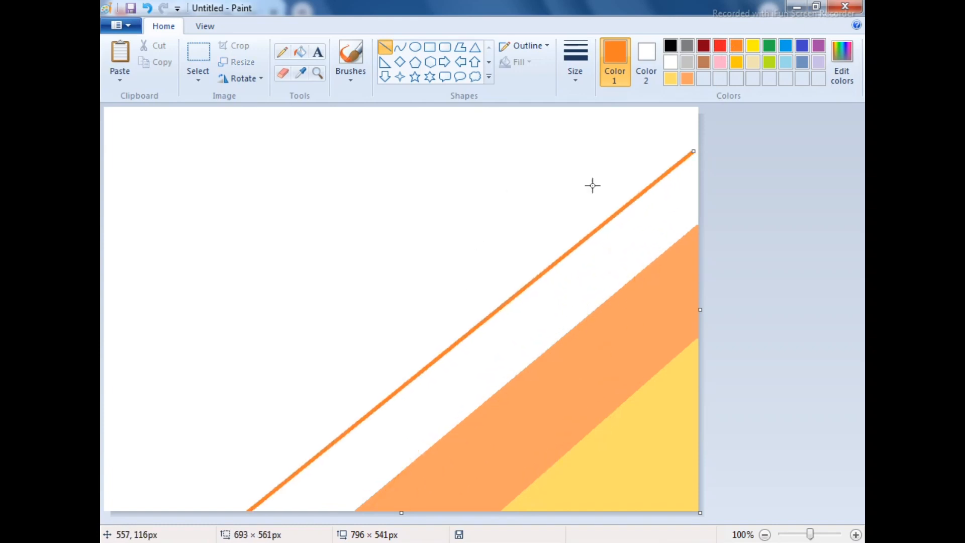
drag(691, 149, 781, 36)
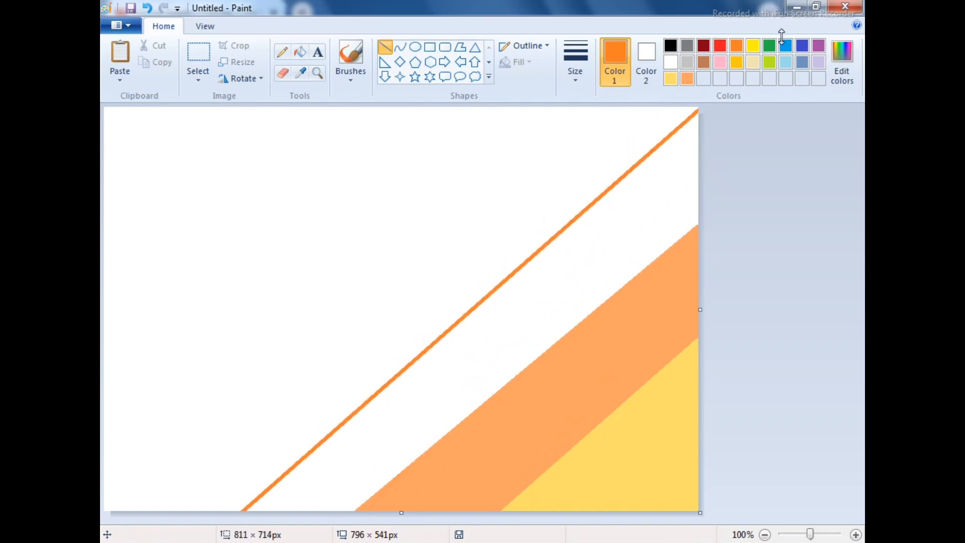
click(296, 56)
click(522, 290)
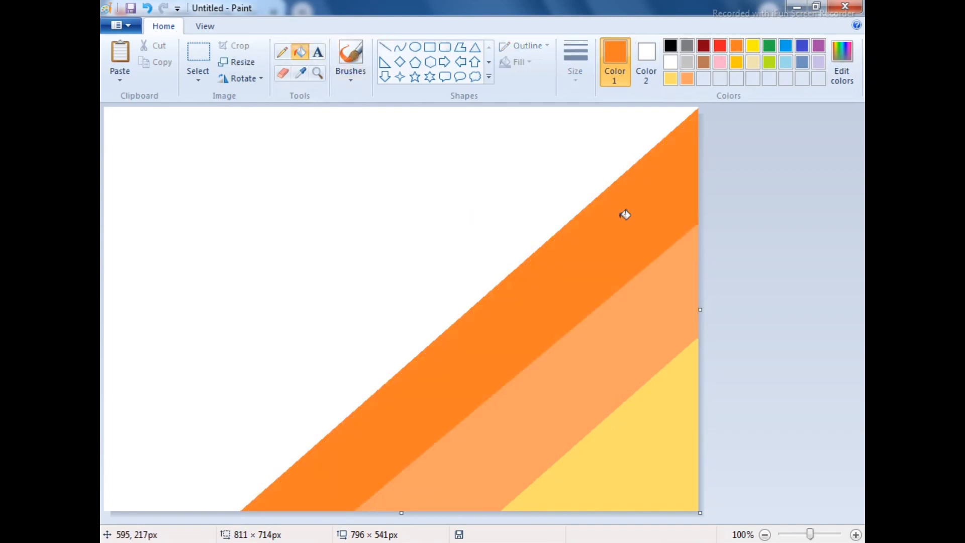
- Mix a light purple (RGB 198, 128, 198) and paint a filled diagonal band in it directly above the orange band
click(817, 47)
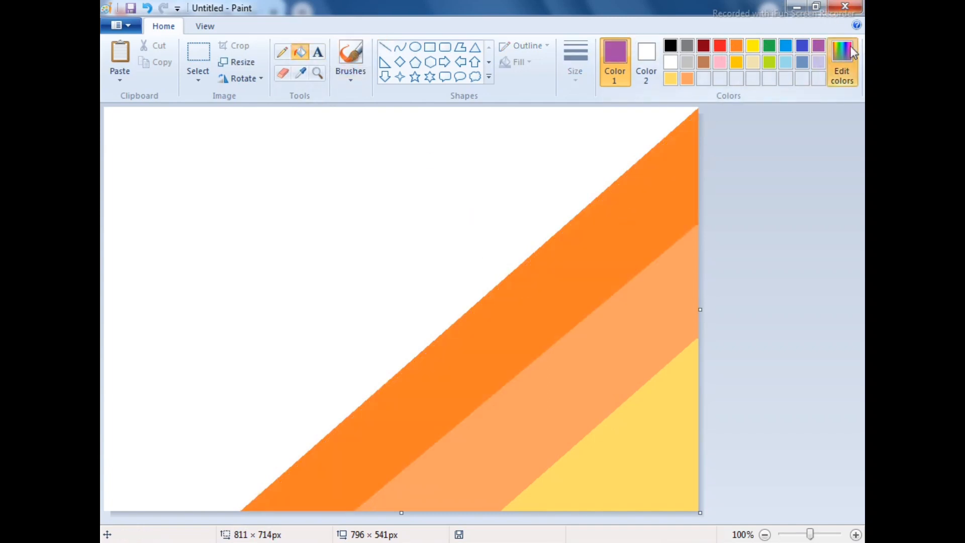
click(842, 63)
drag(635, 243, 639, 226)
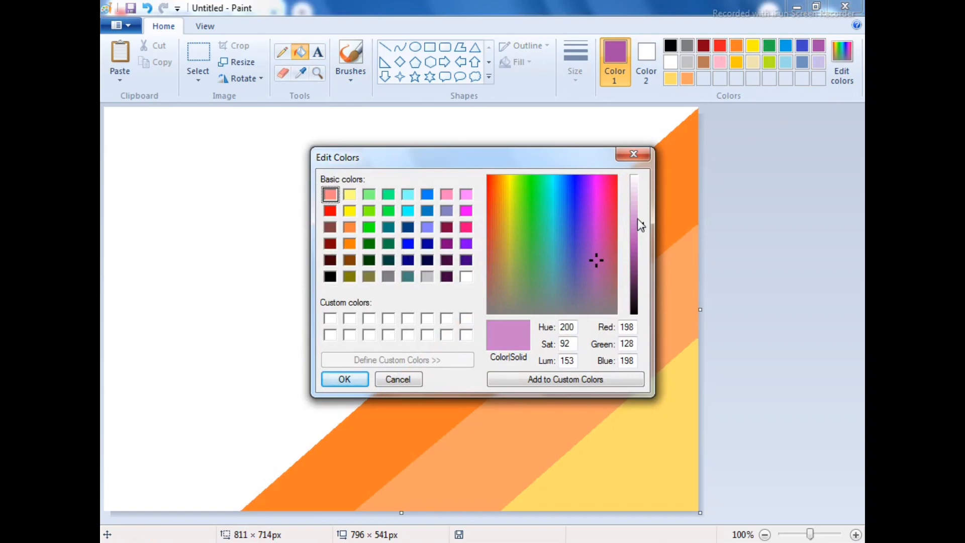
click(331, 382)
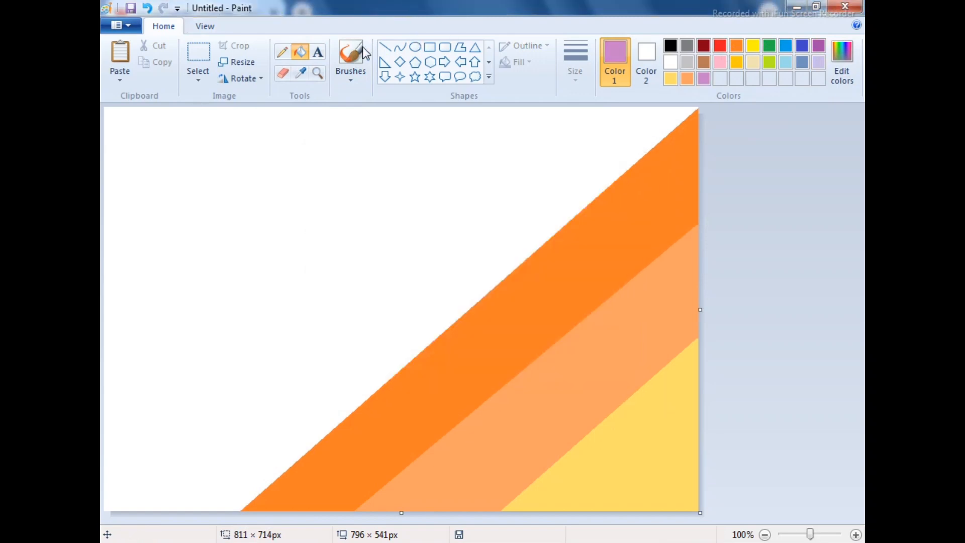
click(384, 47)
mouse_move(573, 107)
mouse_down()
mouse_move(105, 523)
mouse_move(112, 511)
mouse_up()
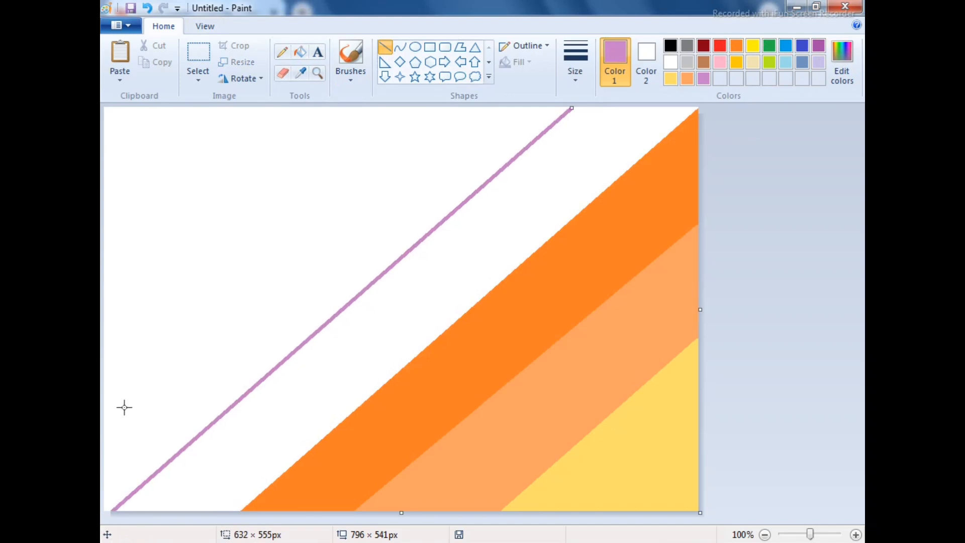
click(300, 53)
click(510, 225)
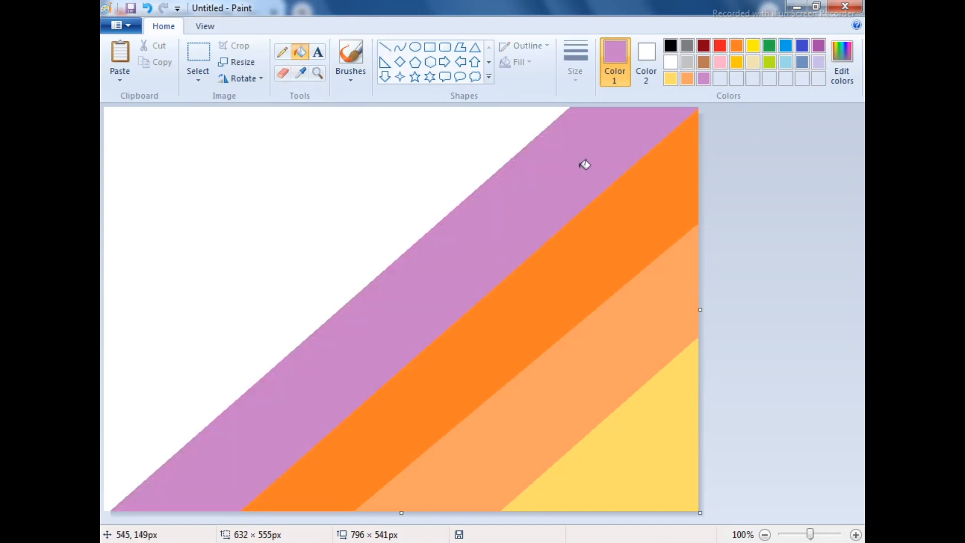
- Draw a purple diagonal line from the canvas's upper edge to its left edge and fill the band above the light purple one
click(818, 46)
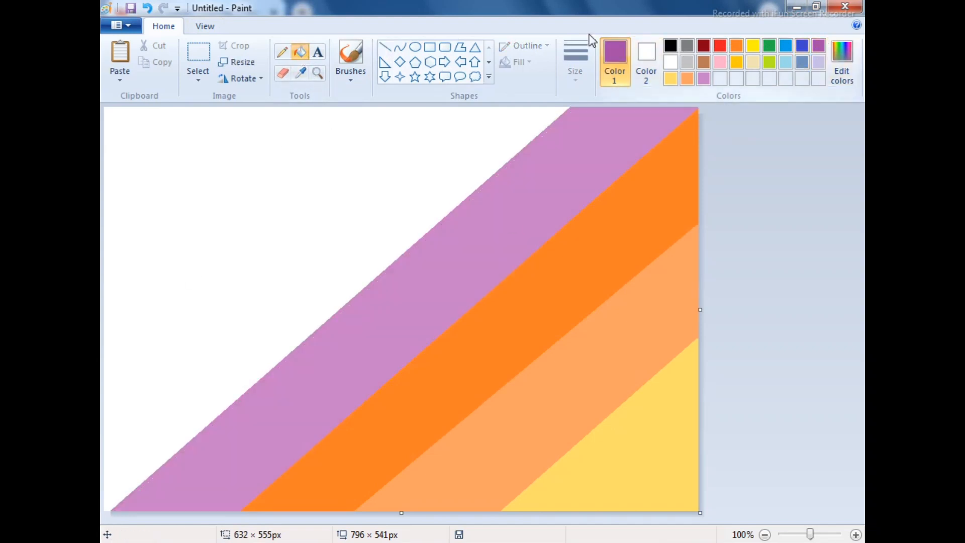
click(385, 48)
drag(459, 108, 103, 406)
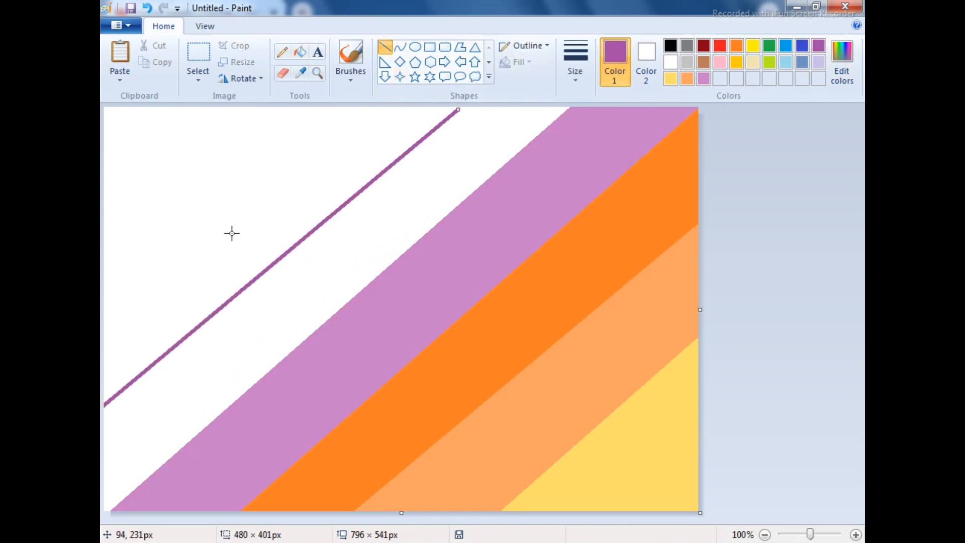
drag(457, 107, 477, 69)
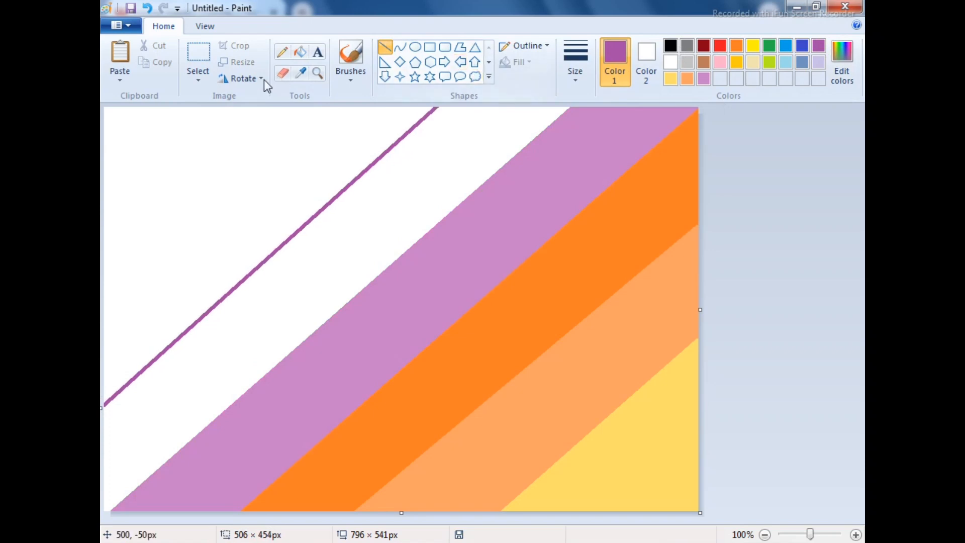
click(300, 52)
click(372, 189)
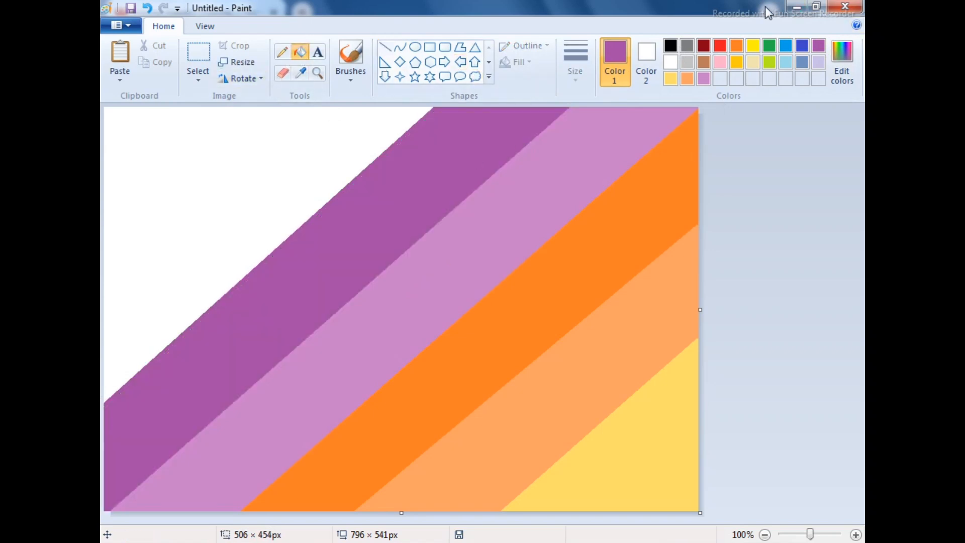
- Paint a filled indigo diagonal band above the purple one and fill the remaining upper-left corner with black
click(804, 46)
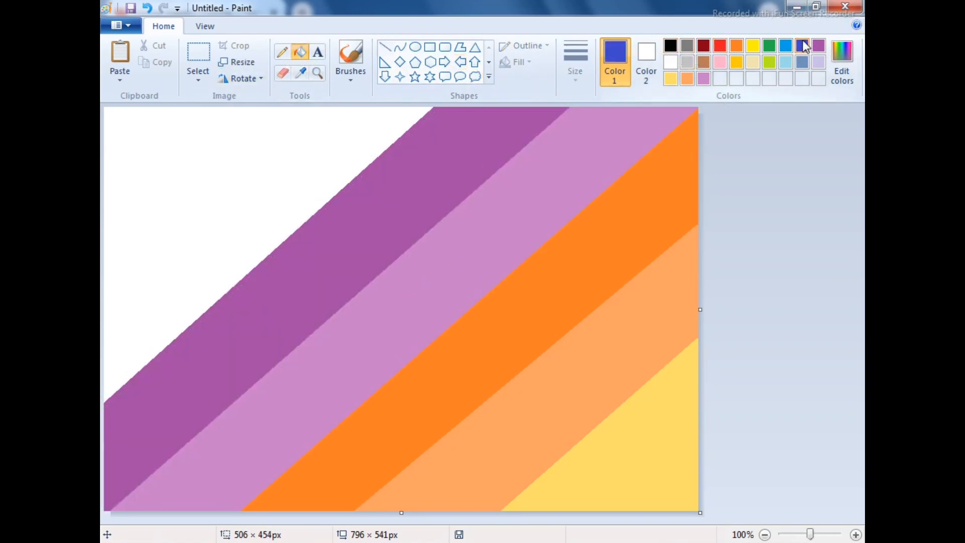
click(385, 47)
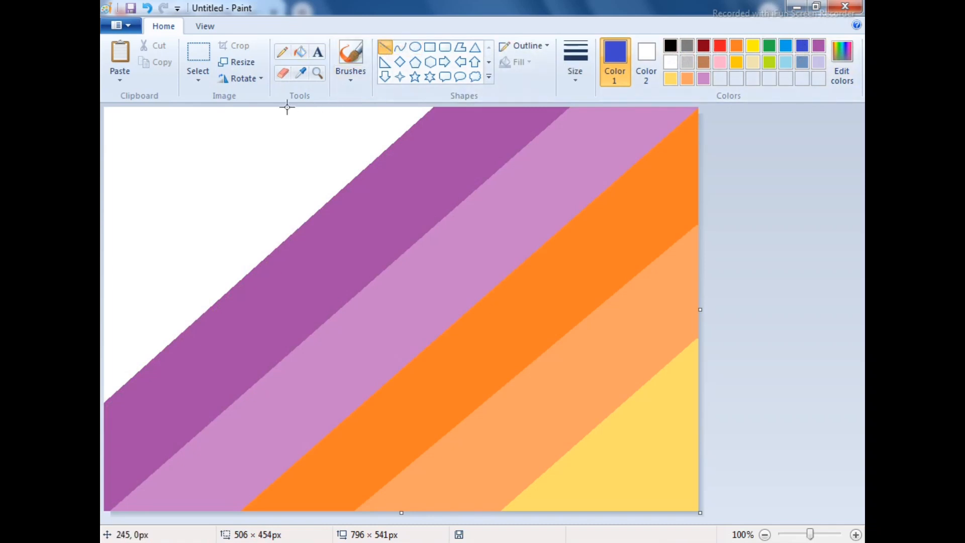
drag(287, 107, 99, 299)
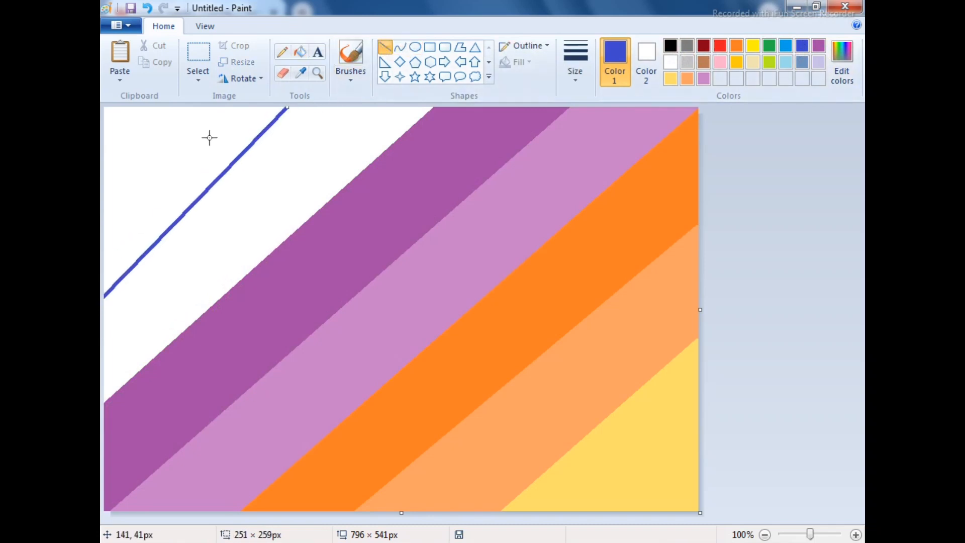
click(300, 57)
click(287, 157)
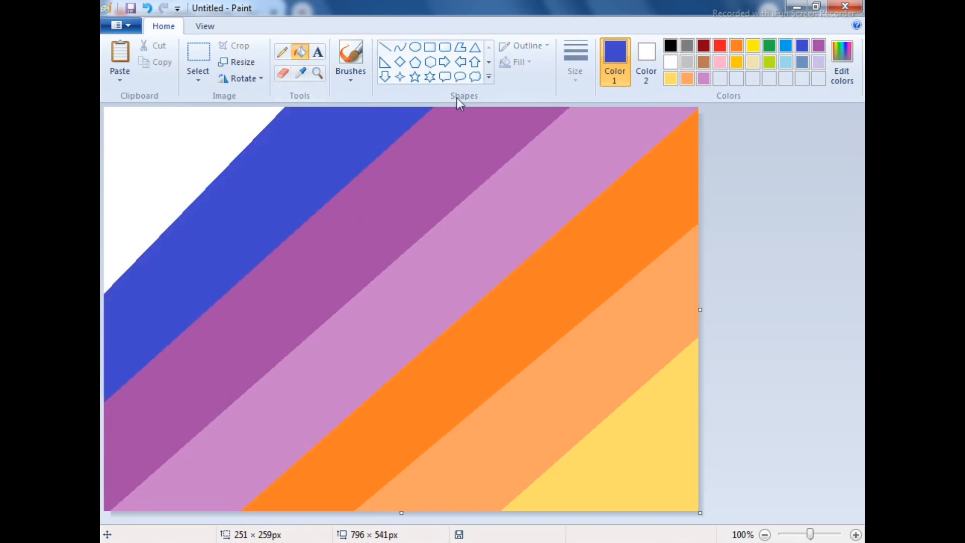
click(671, 46)
click(171, 164)
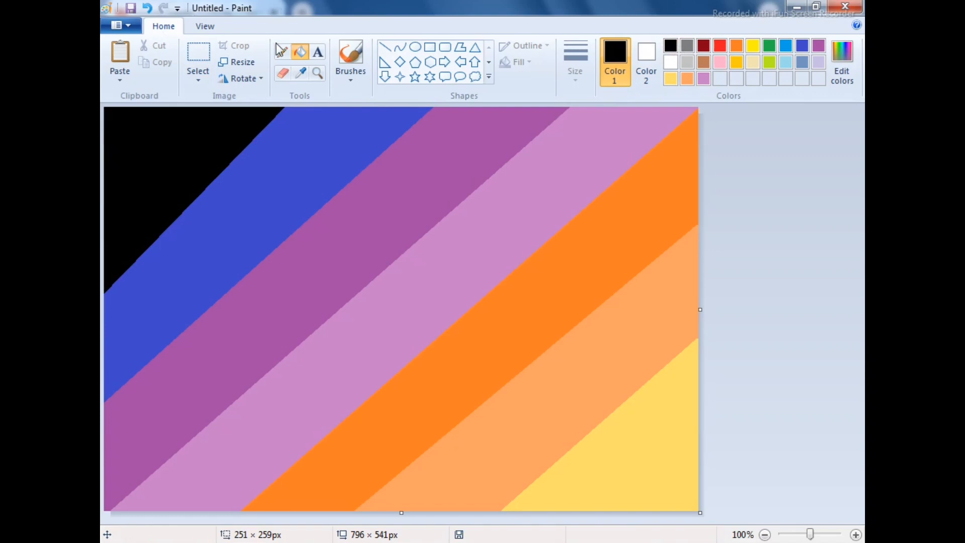
- Resize the image in pixels to a horizontal size of 1 without maintaining aspect ratio, cutting the original width for reuse
click(236, 62)
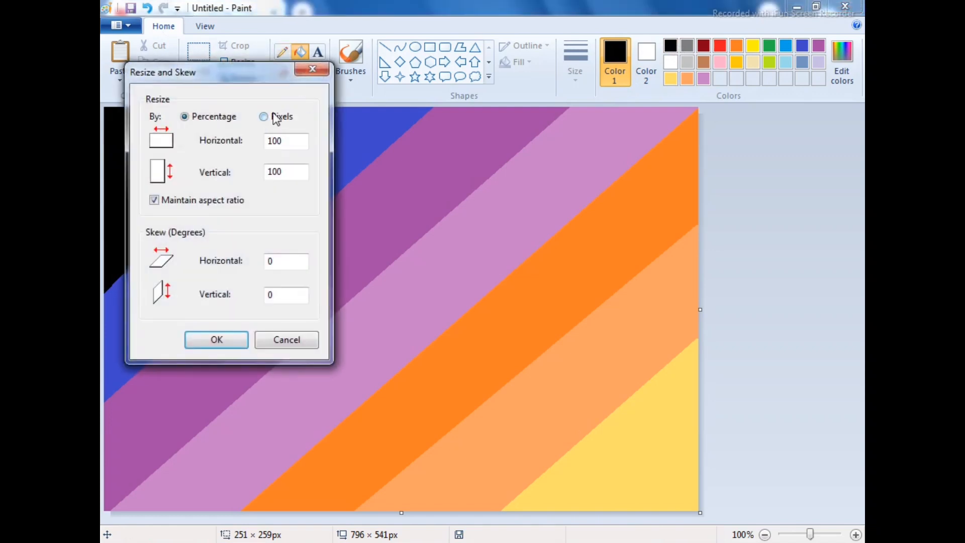
click(275, 118)
double_click(267, 141)
right_click(270, 140)
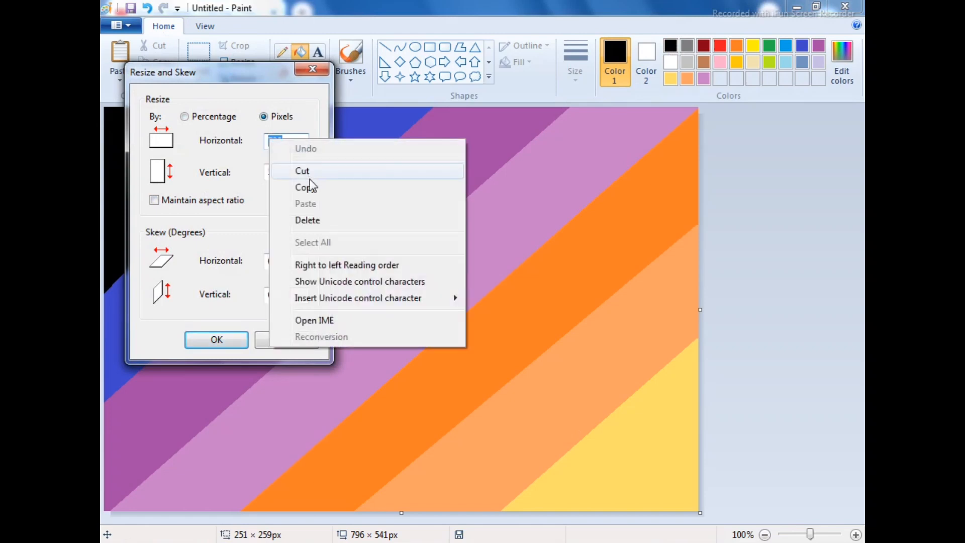
click(310, 178)
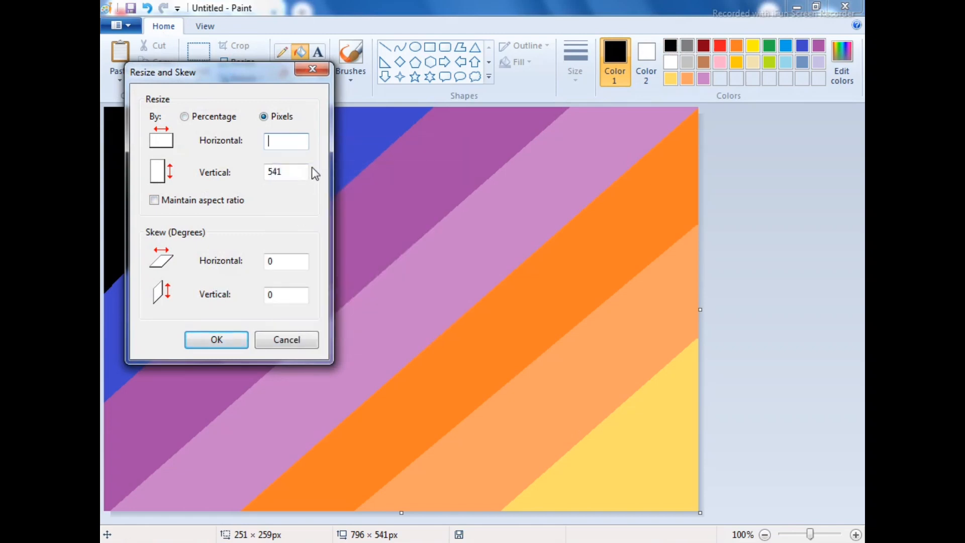
text(1)
click(188, 335)
- Resize the image back to 796 pixels horizontally without maintaining aspect ratio, keeping the vertical size at 541
click(237, 64)
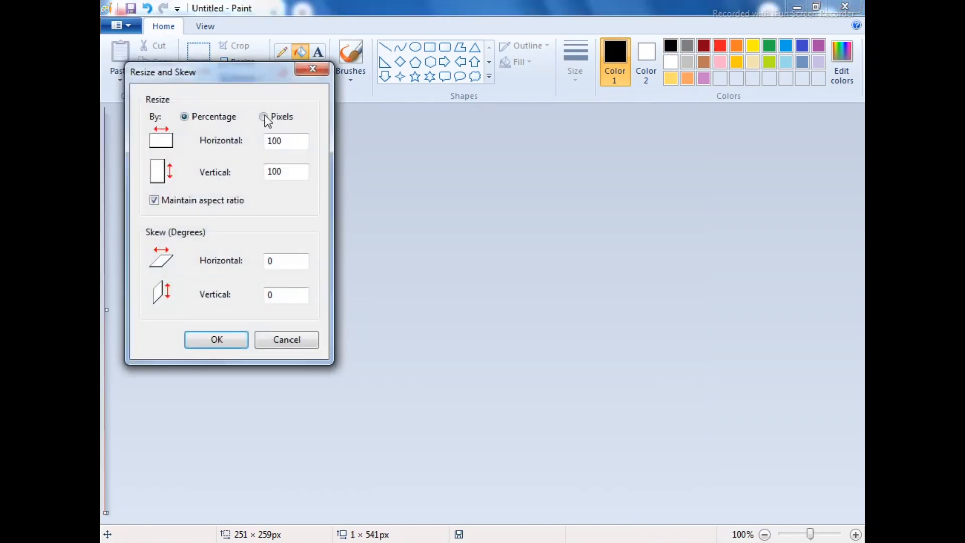
click(264, 116)
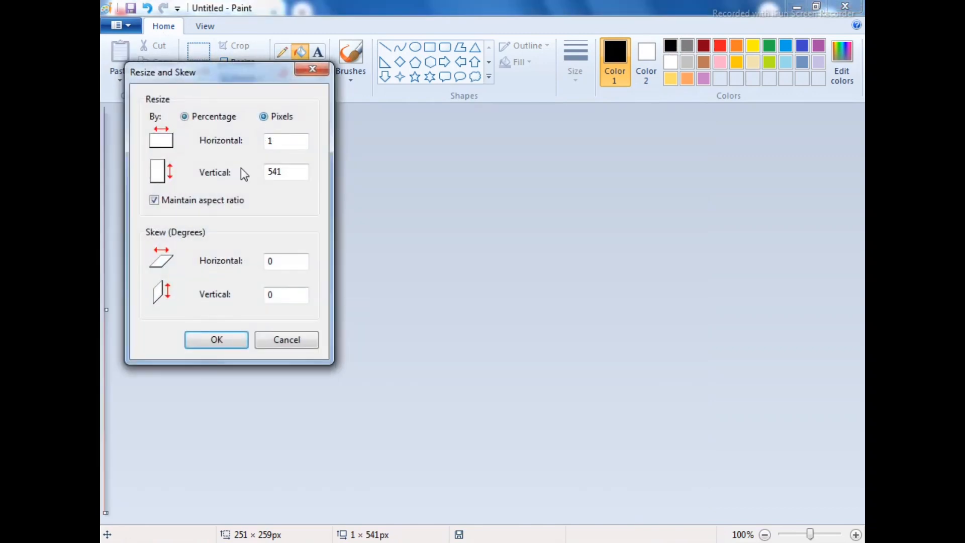
right_click(291, 142)
click(326, 208)
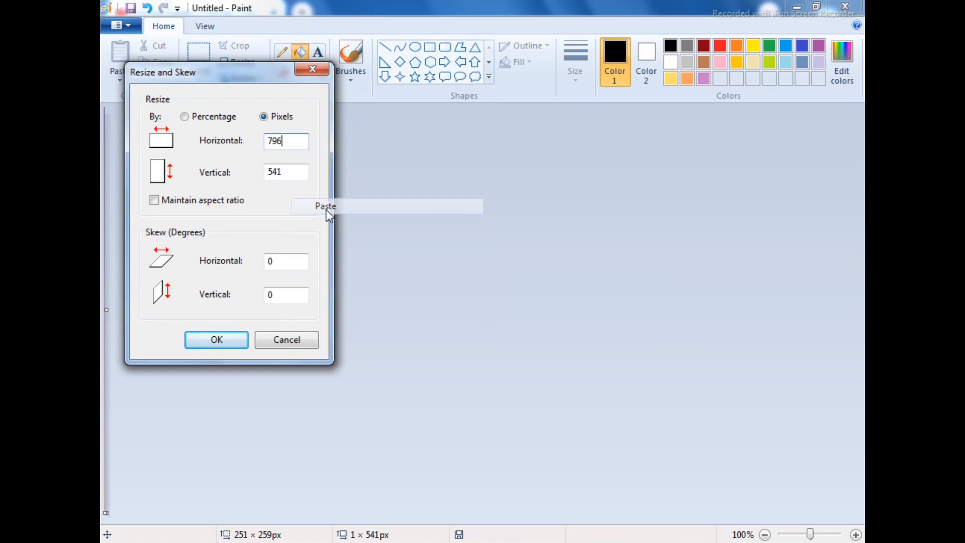
click(216, 340)
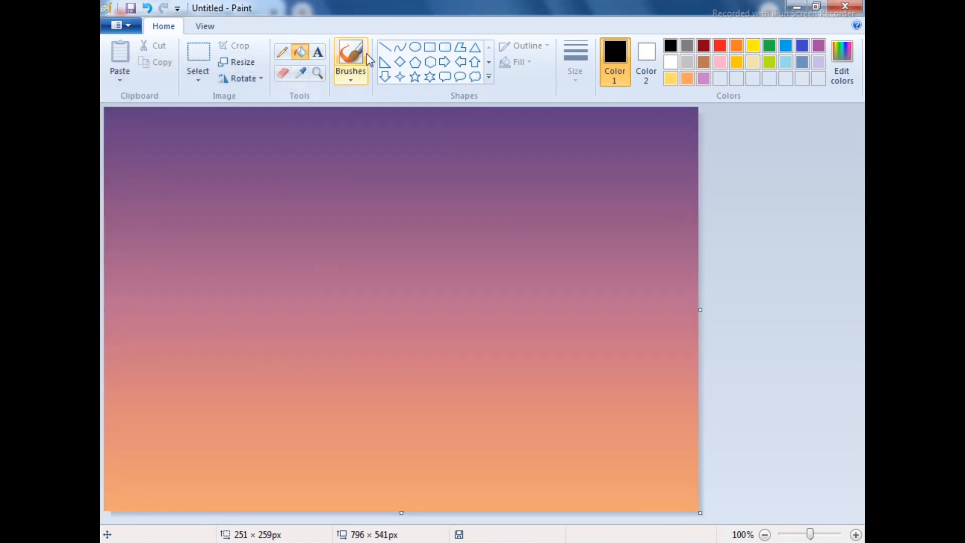
- Draw a black horizontal line across the full width of the gradient near its lower edge
click(384, 47)
drag(109, 449, 840, 448)
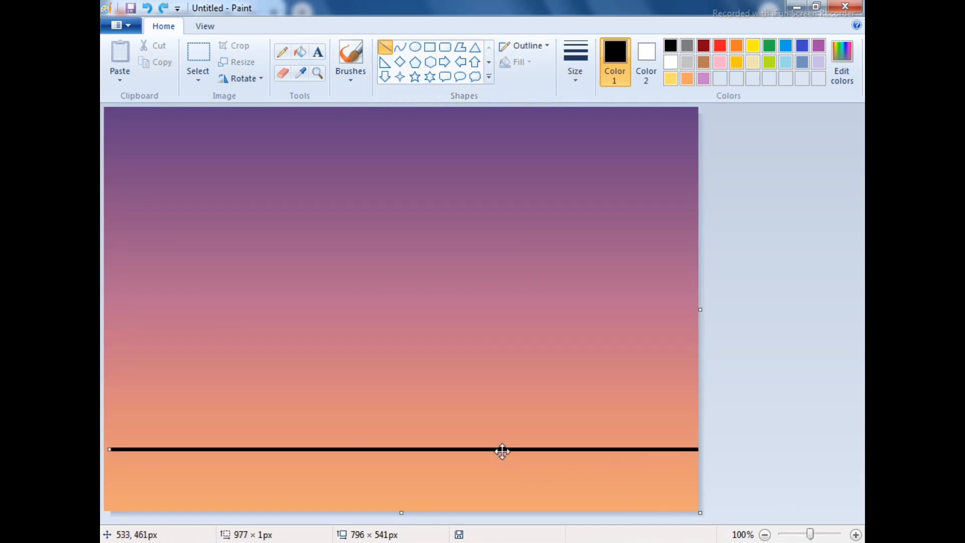
drag(502, 451, 490, 454)
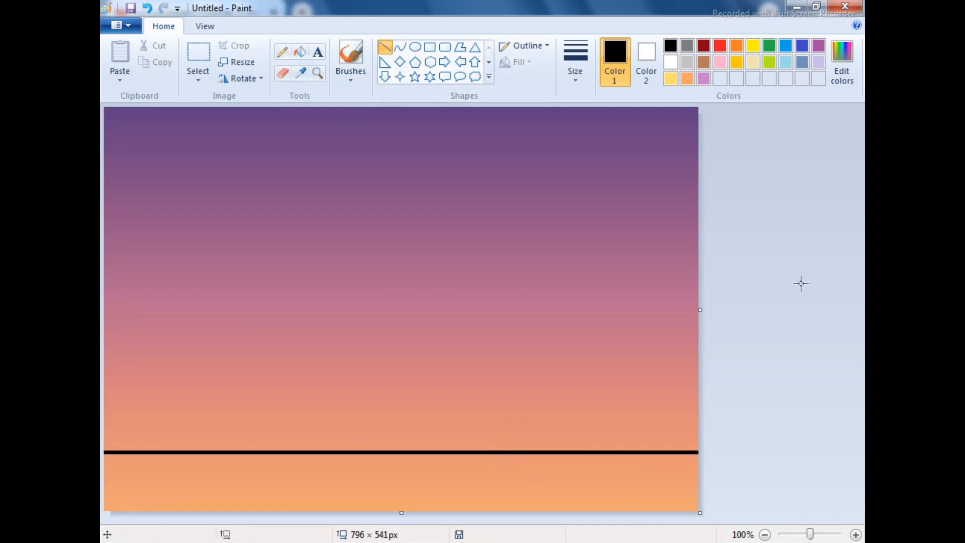
- Brush a solid black, uneven ground silhouette across the full width below the horizon line, with a raised mound at the right end
click(351, 56)
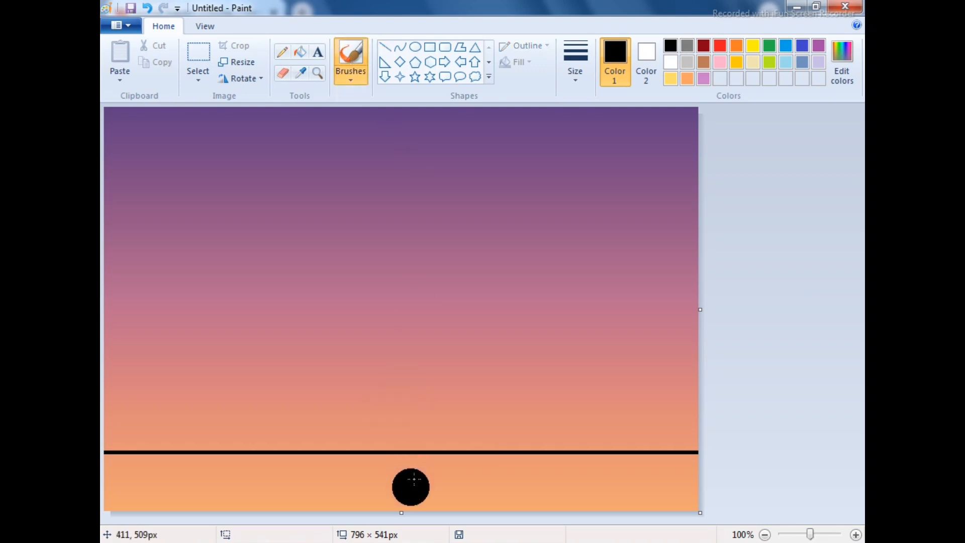
mouse_move(414, 473)
mouse_down()
mouse_move(626, 485)
mouse_move(737, 449)
mouse_move(672, 462)
mouse_move(665, 472)
mouse_move(551, 482)
mouse_move(781, 495)
mouse_move(522, 504)
mouse_move(427, 491)
mouse_up()
drag(565, 478, 590, 468)
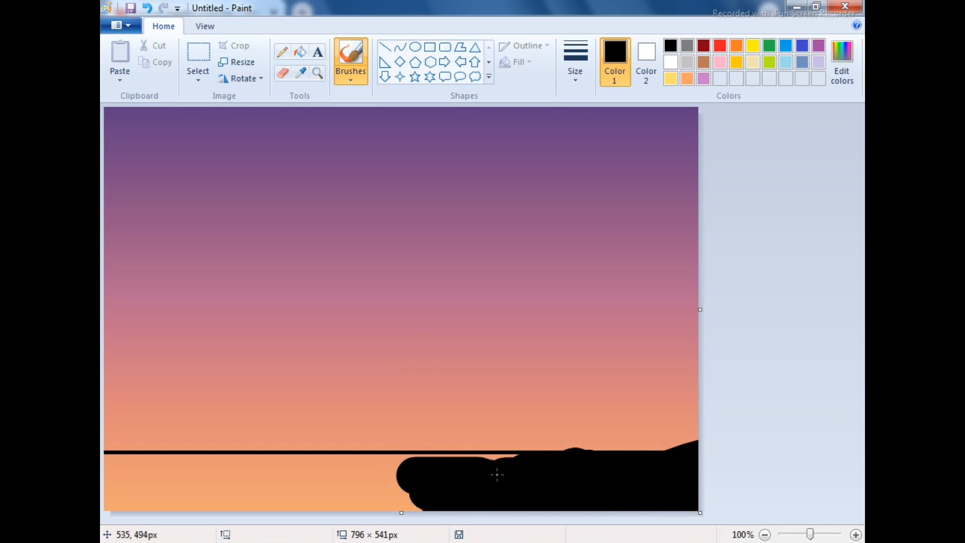
mouse_move(425, 473)
mouse_down()
mouse_move(369, 474)
mouse_move(460, 489)
mouse_move(236, 495)
mouse_move(326, 516)
mouse_move(401, 503)
mouse_move(334, 460)
mouse_move(277, 481)
mouse_move(375, 463)
mouse_move(484, 465)
mouse_up()
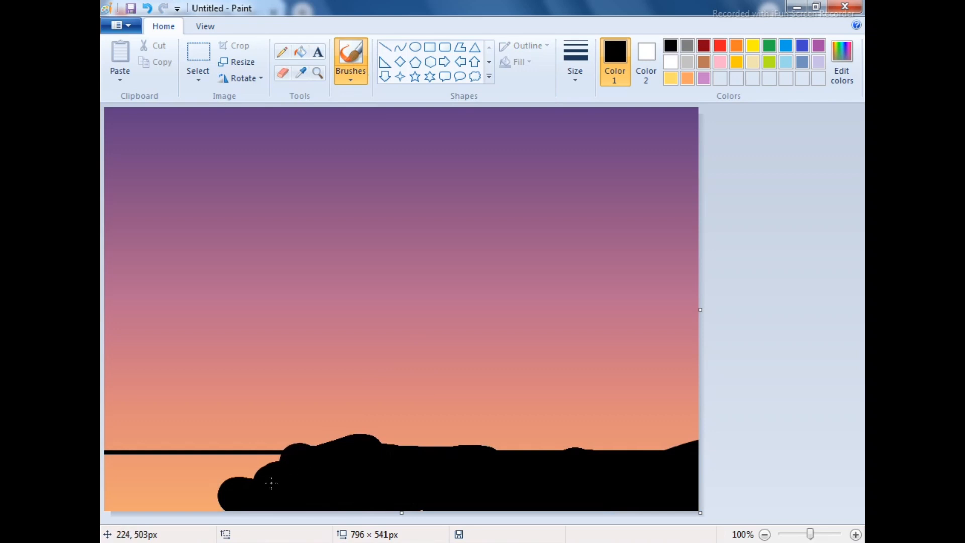
mouse_move(271, 483)
mouse_down()
mouse_move(240, 469)
mouse_move(136, 471)
mouse_up()
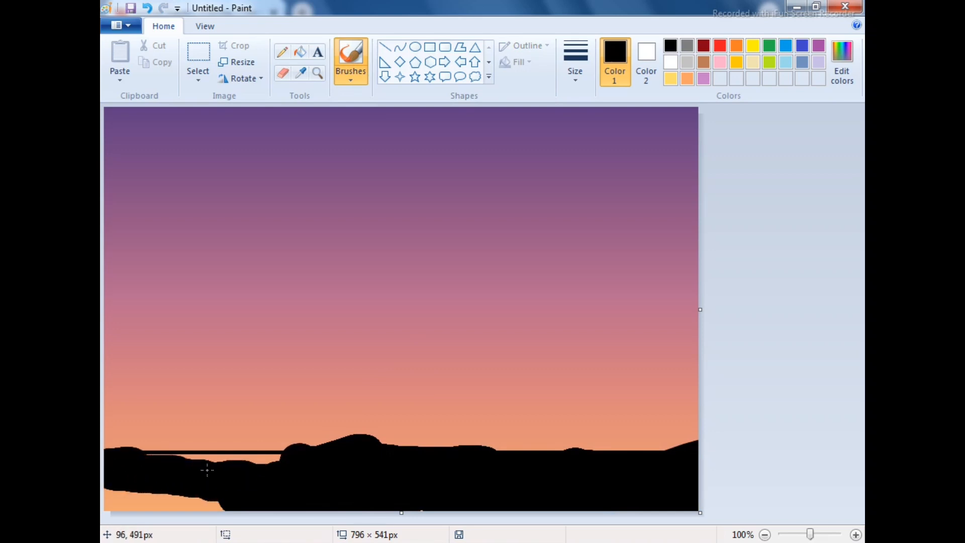
drag(207, 470, 277, 466)
drag(147, 470, 248, 493)
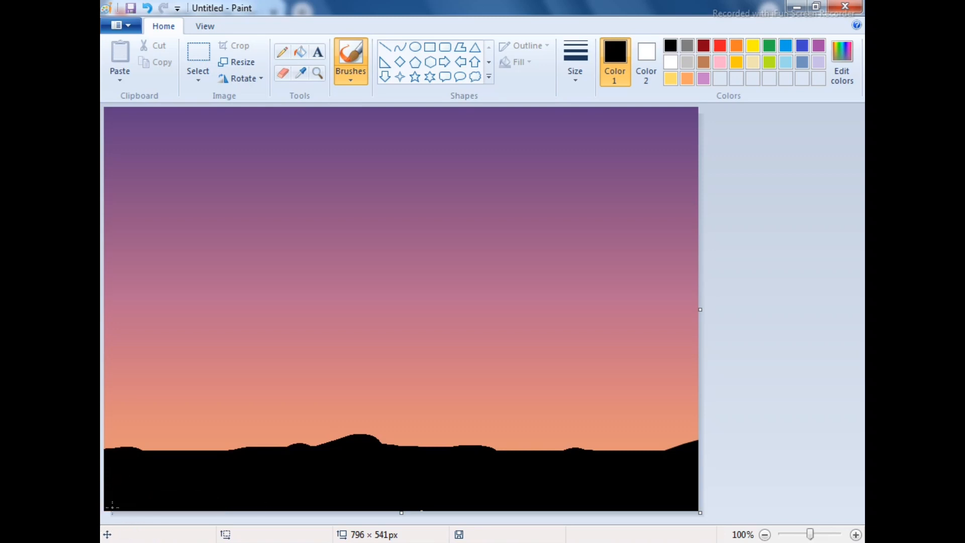
mouse_move(682, 452)
mouse_down()
mouse_move(636, 470)
mouse_move(650, 454)
mouse_move(686, 448)
mouse_up()
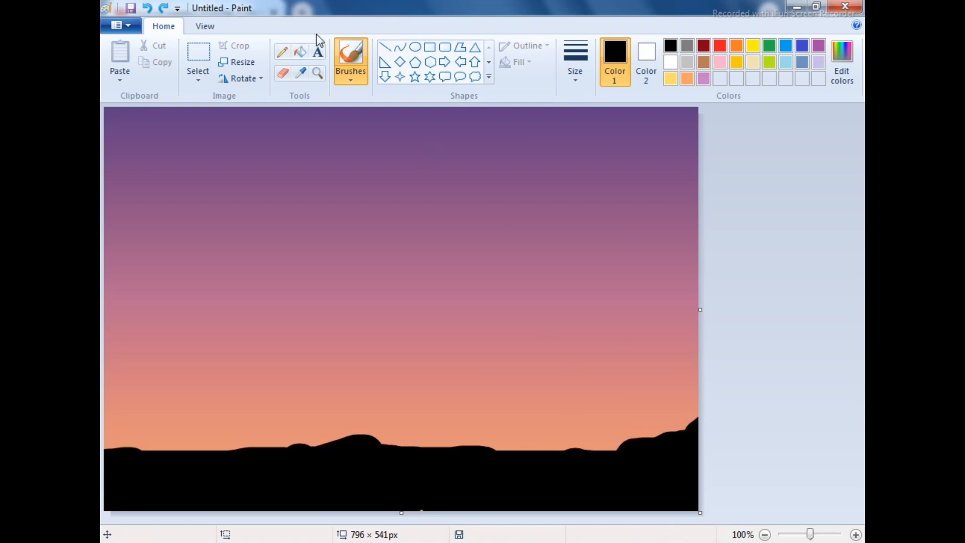
click(415, 46)
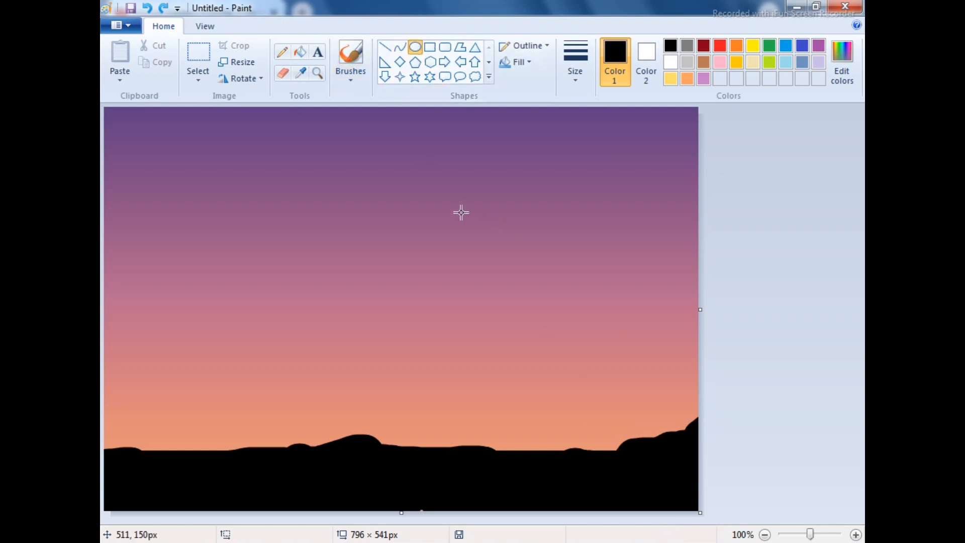
mouse_move(430, 188)
mouse_down()
mouse_move(578, 316)
mouse_move(572, 325)
mouse_up()
drag(529, 293, 540, 264)
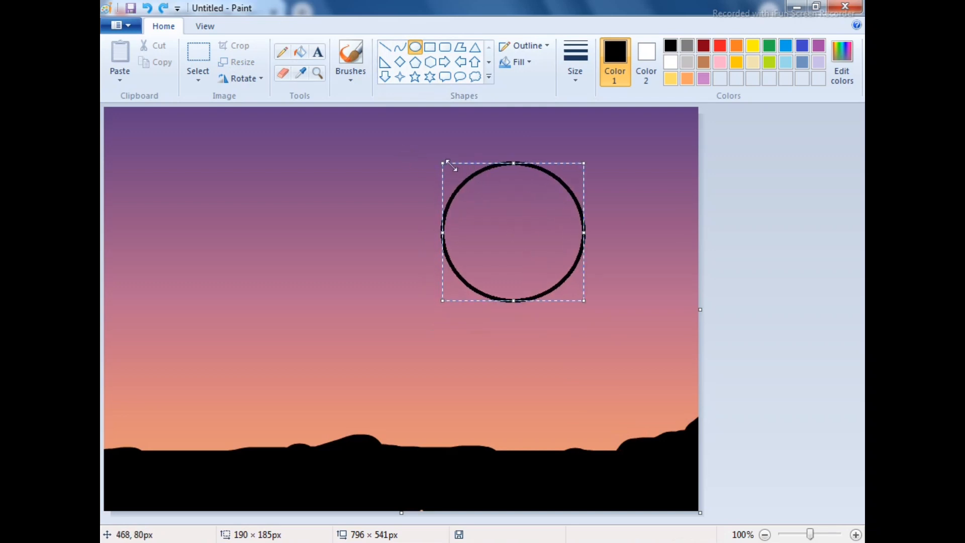
mouse_move(452, 166)
mouse_down()
mouse_move(434, 165)
mouse_move(459, 170)
mouse_move(448, 184)
mouse_up()
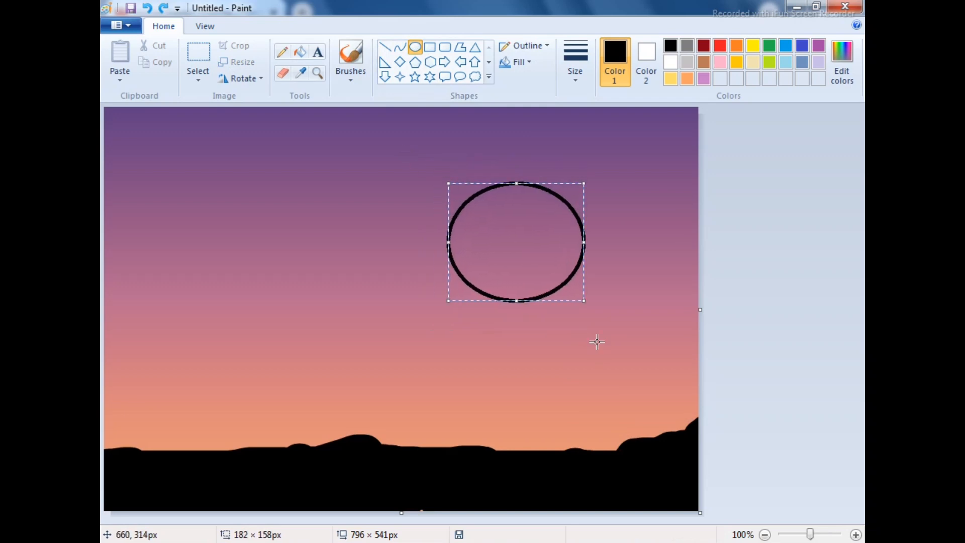
drag(519, 300, 518, 316)
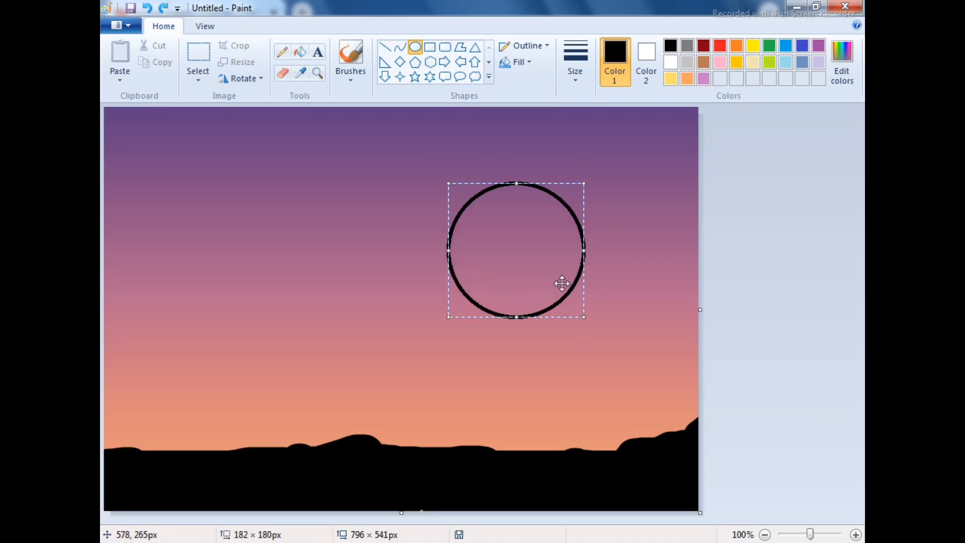
drag(703, 307, 862, 327)
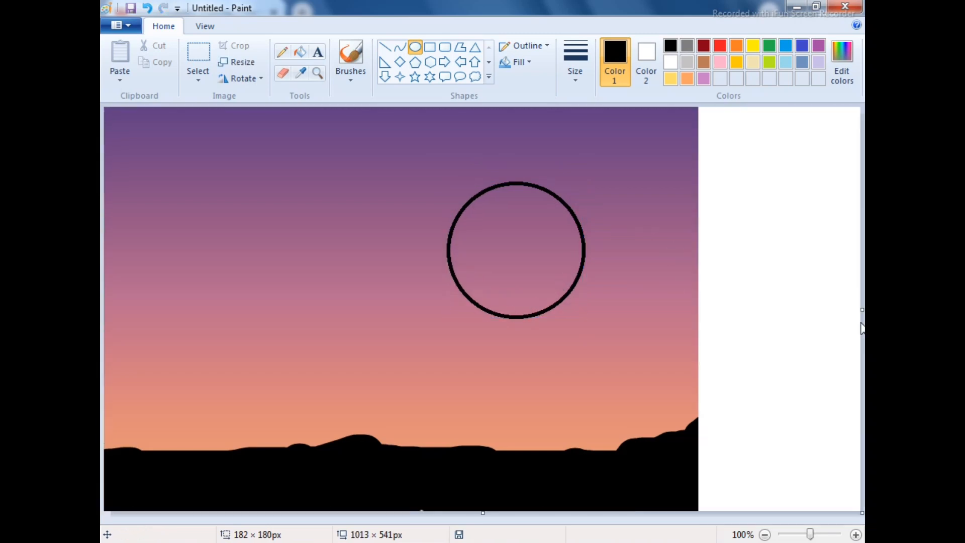
key(ctrl+z)
key(ctrl+z)
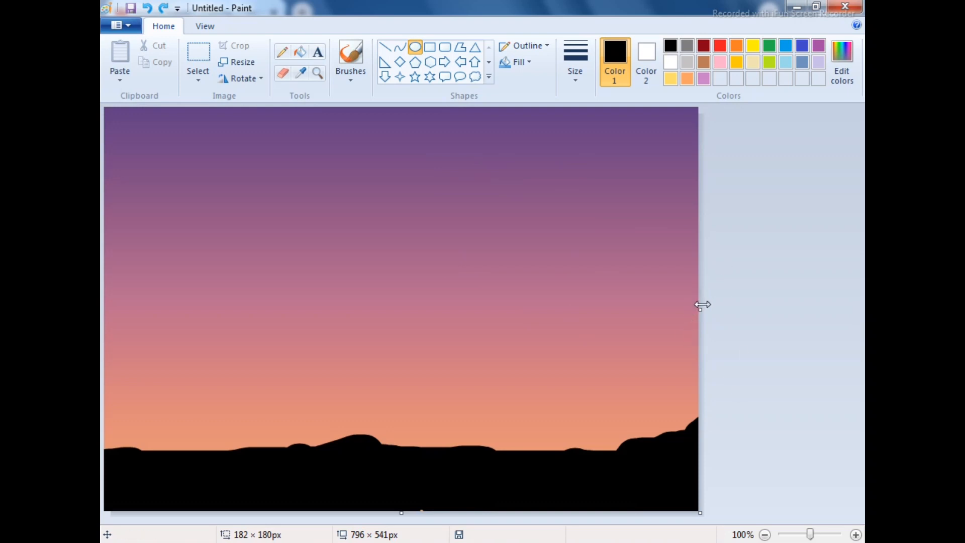
- Widen the canvas to 1018 pixels and draw a black-outlined circle of about 197 × 189 pixels in the blank area beside the sky
drag(702, 305, 862, 316)
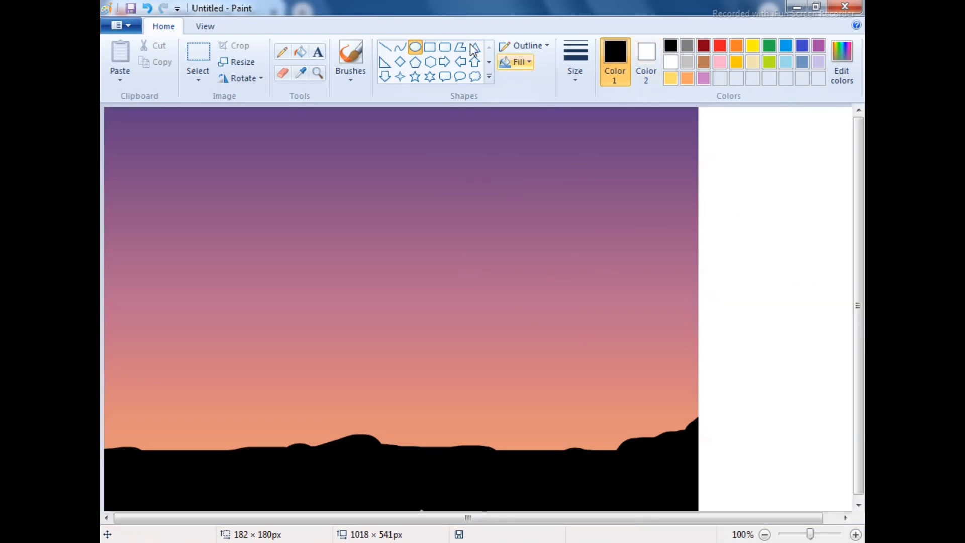
drag(709, 201, 861, 355)
drag(797, 302, 787, 297)
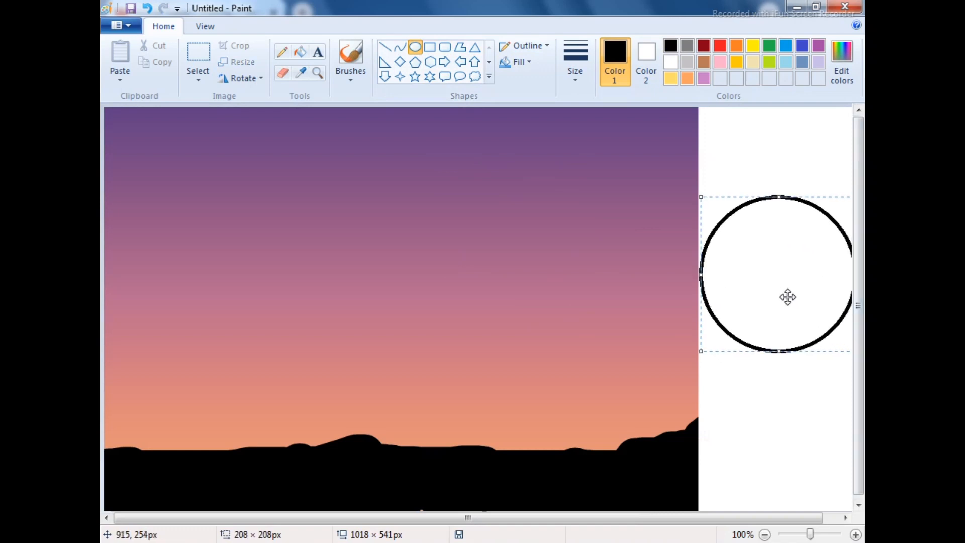
drag(778, 351, 779, 338)
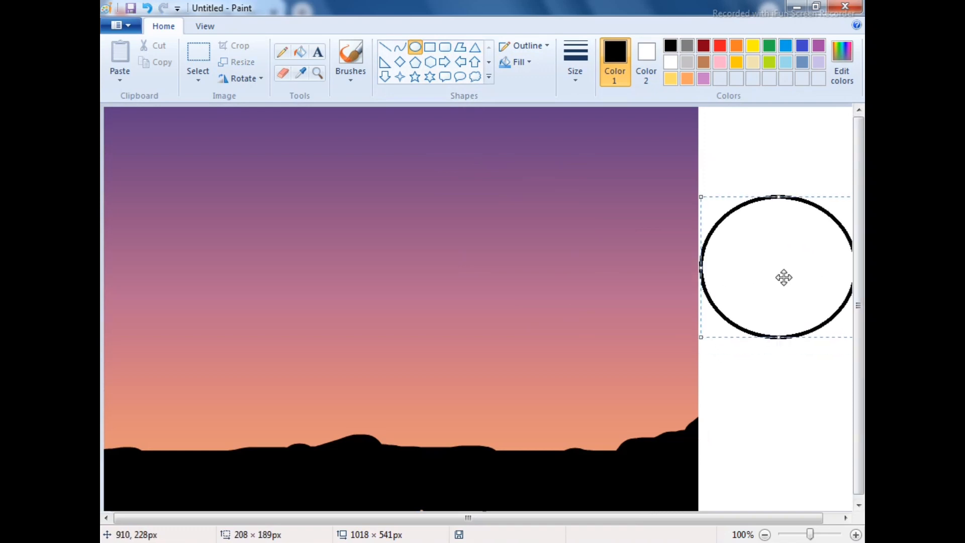
drag(784, 276, 755, 280)
drag(823, 275, 816, 275)
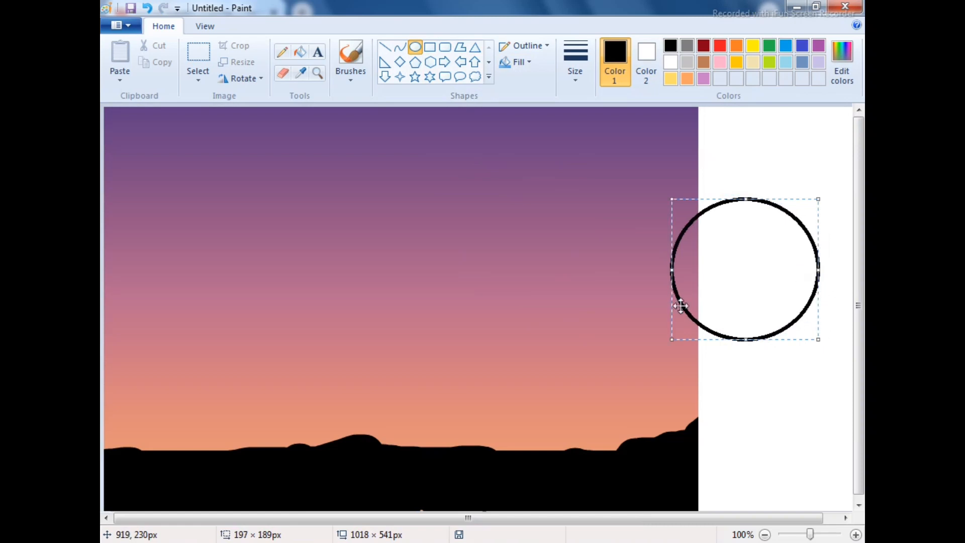
drag(756, 267, 787, 273)
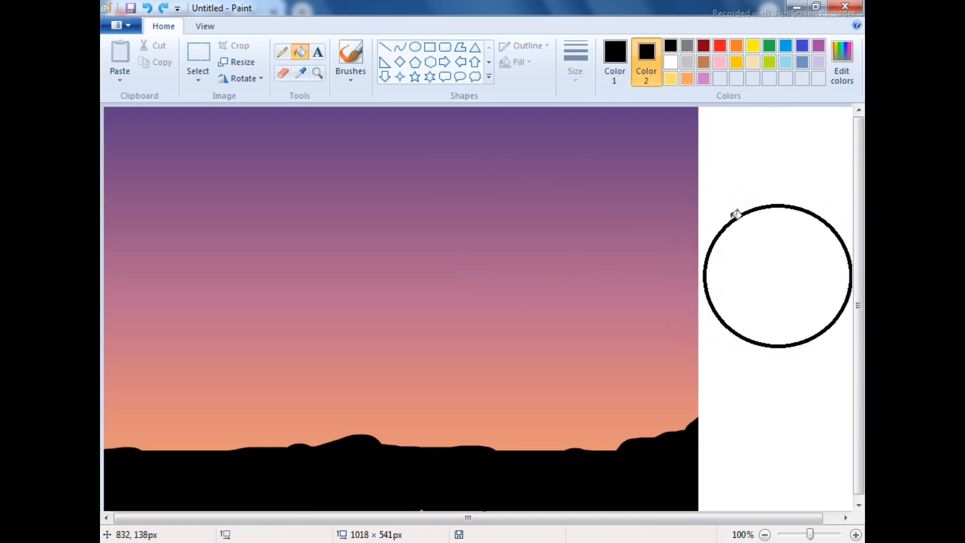
- Fill both the inside and the outline of the circle with yellow
click(627, 53)
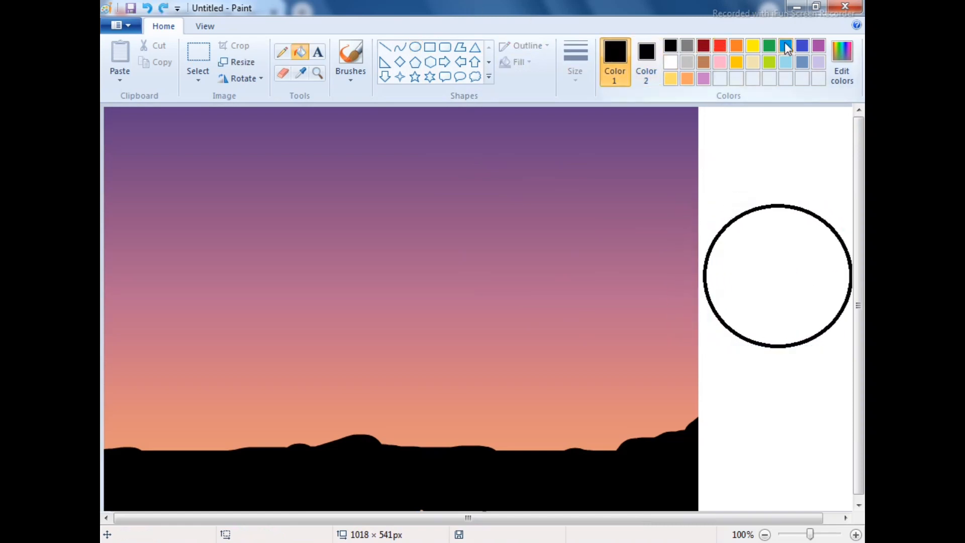
click(759, 43)
click(775, 256)
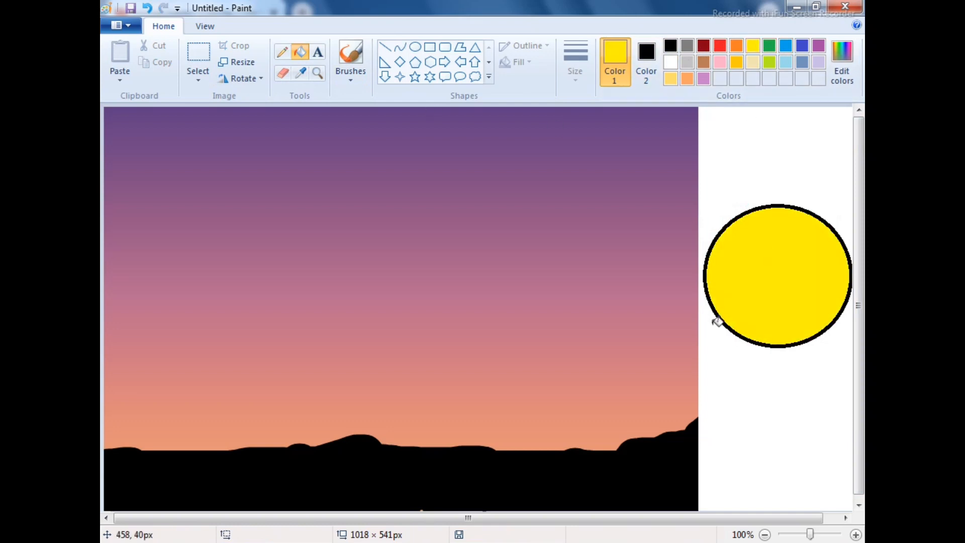
click(724, 232)
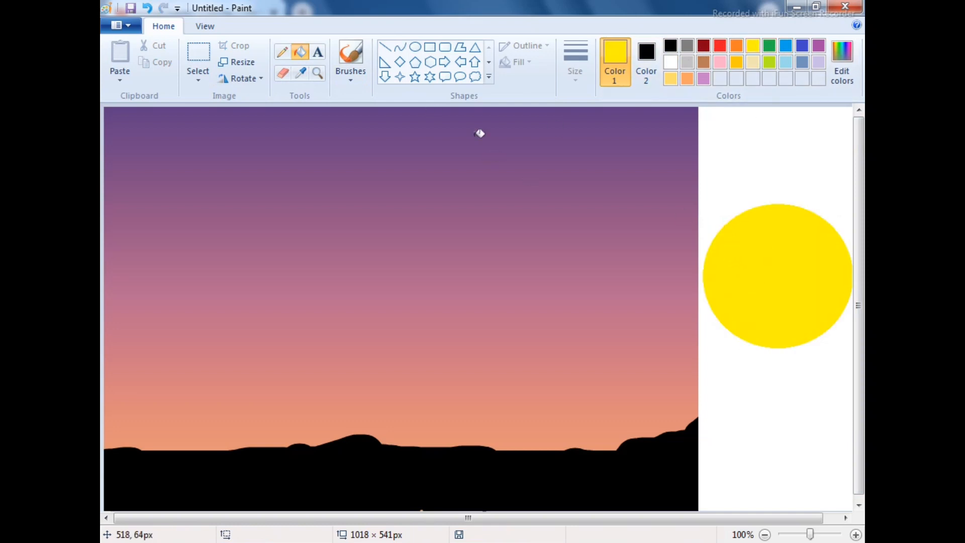
- Cover the upper-right part of the yellow circle with a white ellipse, fitting its size to leave a crescent moon
click(414, 46)
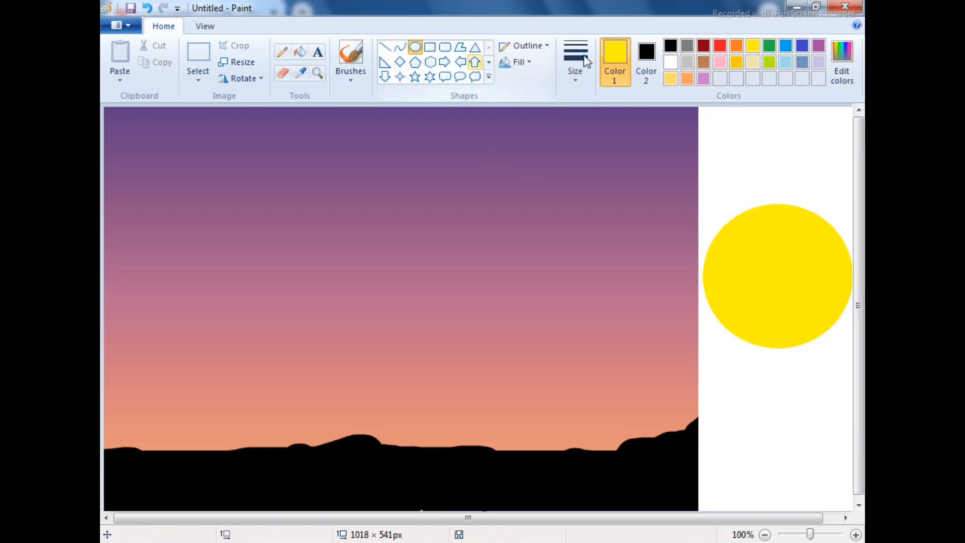
click(671, 62)
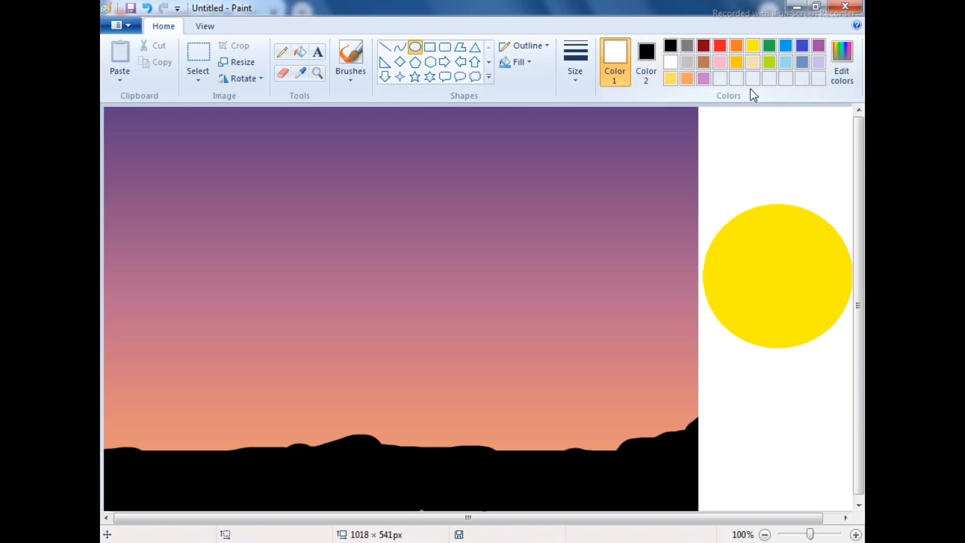
right_click(676, 64)
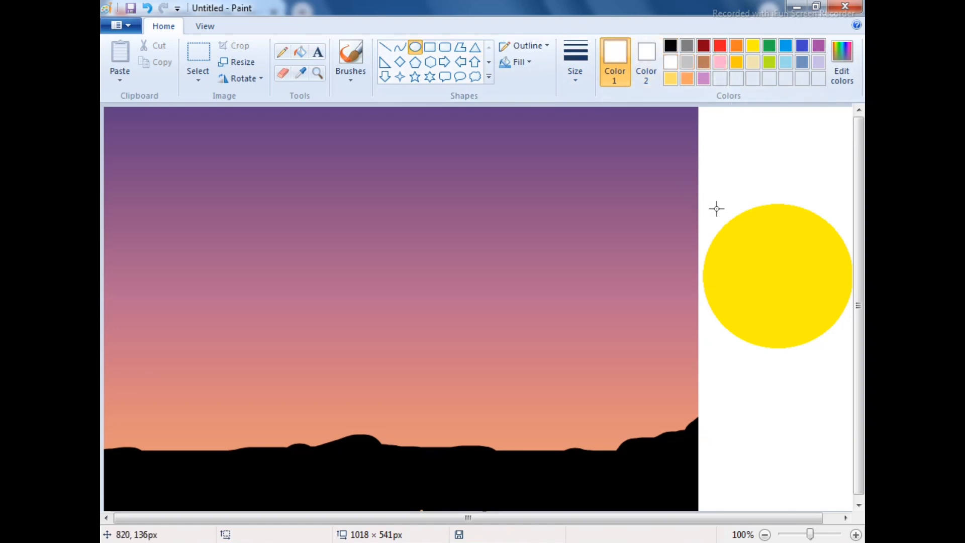
drag(733, 201, 857, 330)
drag(735, 197, 728, 190)
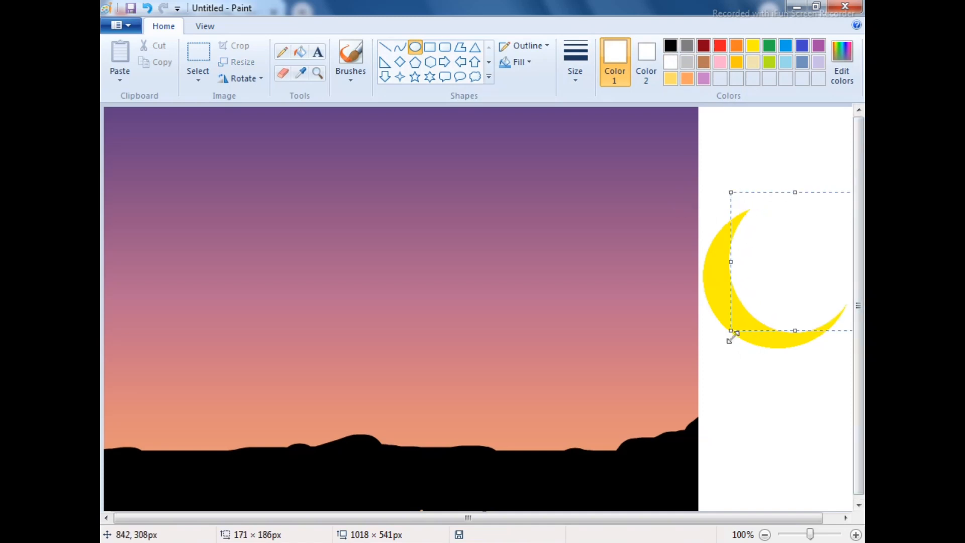
drag(731, 332, 727, 324)
- Select the area around the yellow crescent and turn on transparent selection
click(198, 53)
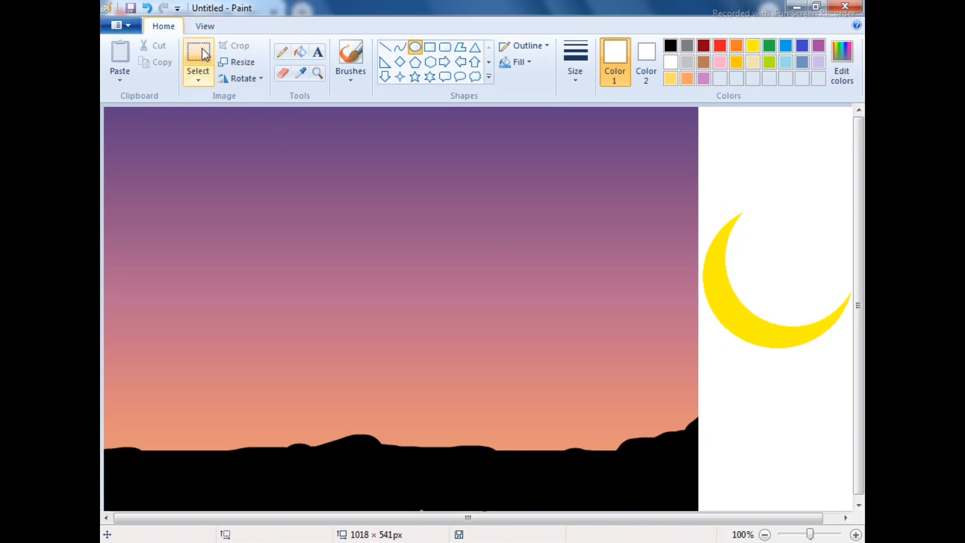
drag(841, 145, 790, 151)
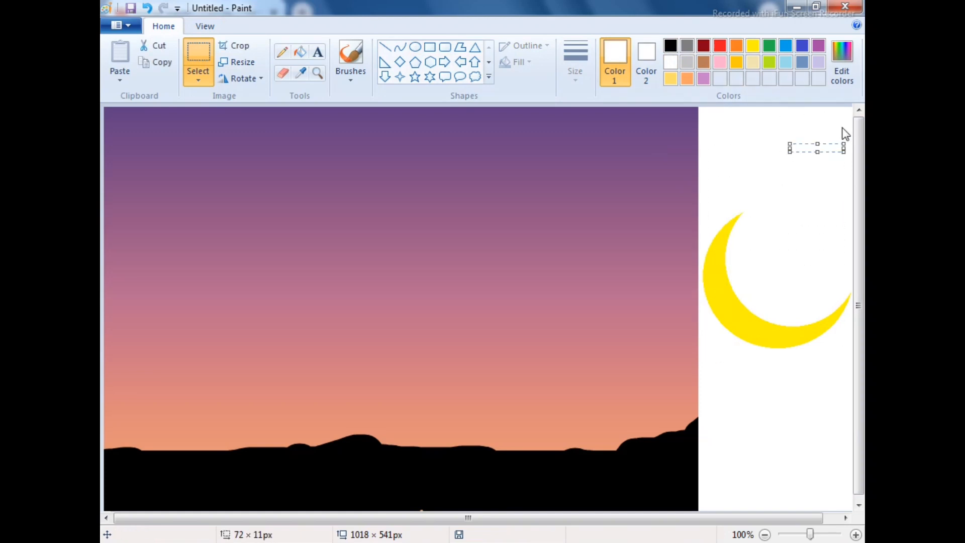
click(799, 192)
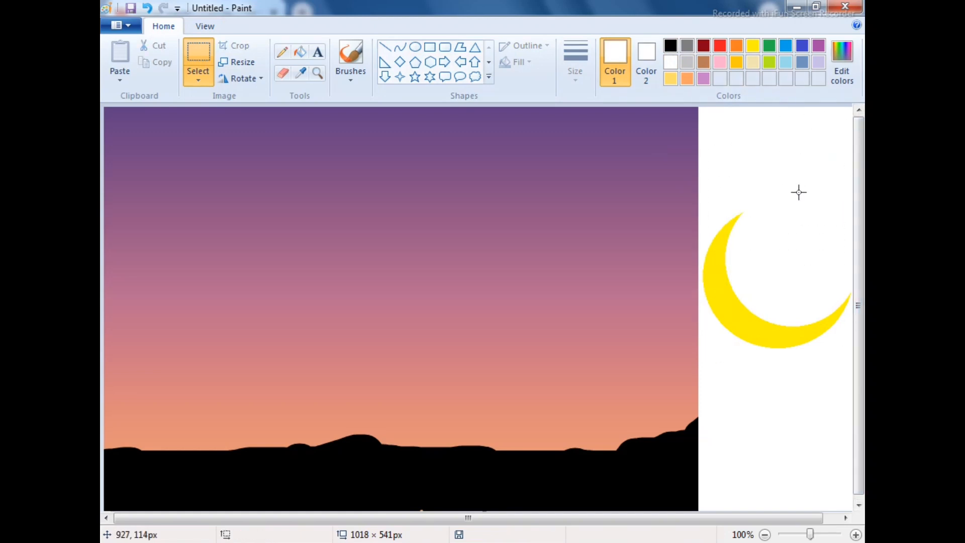
drag(850, 134, 699, 364)
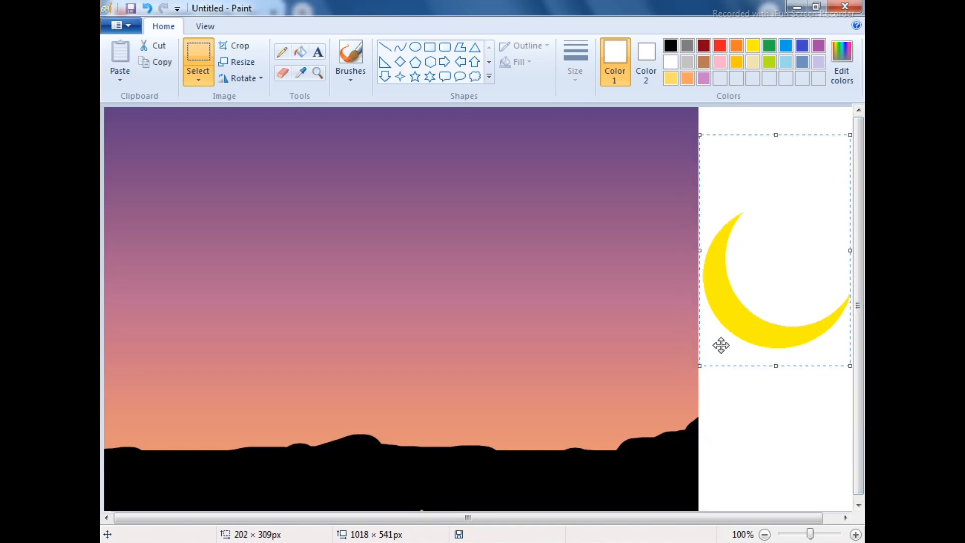
click(201, 82)
click(221, 198)
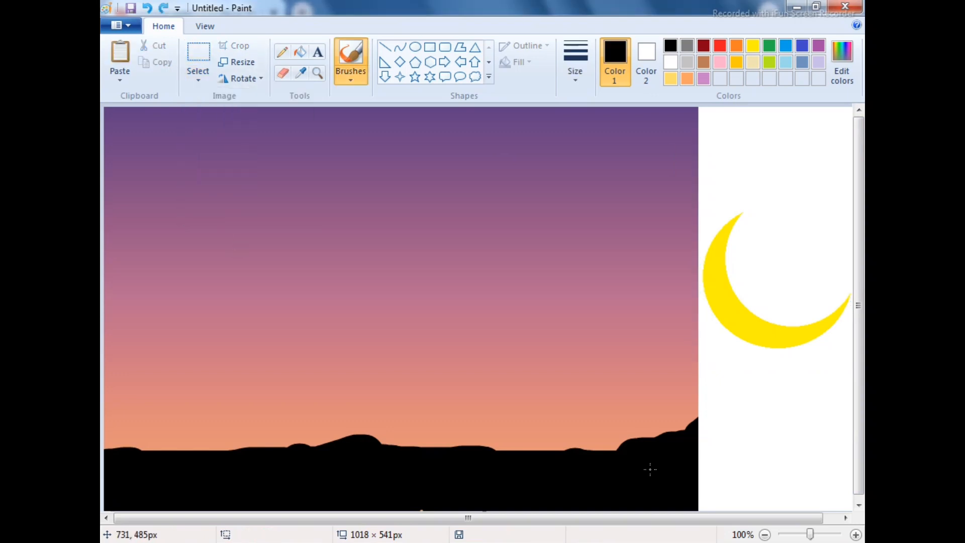
- Move the crescent, without its white background, onto the upper-left part of the sky and fill it with white
click(199, 55)
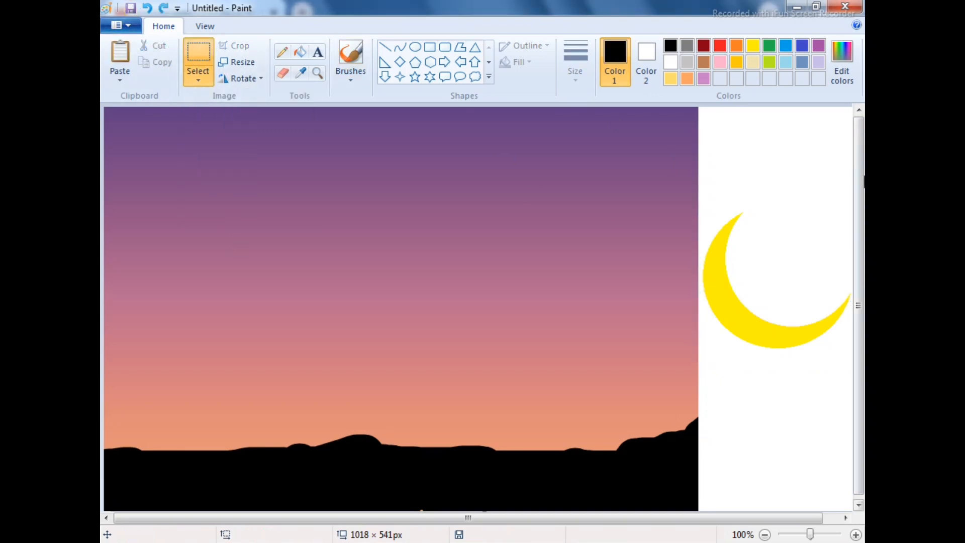
drag(851, 155, 699, 347)
drag(771, 291, 234, 211)
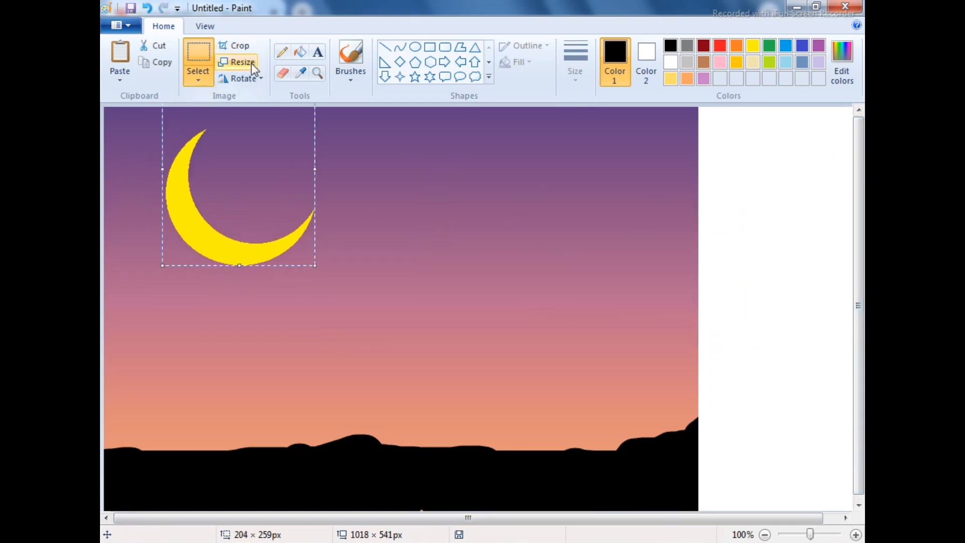
click(396, 122)
click(301, 52)
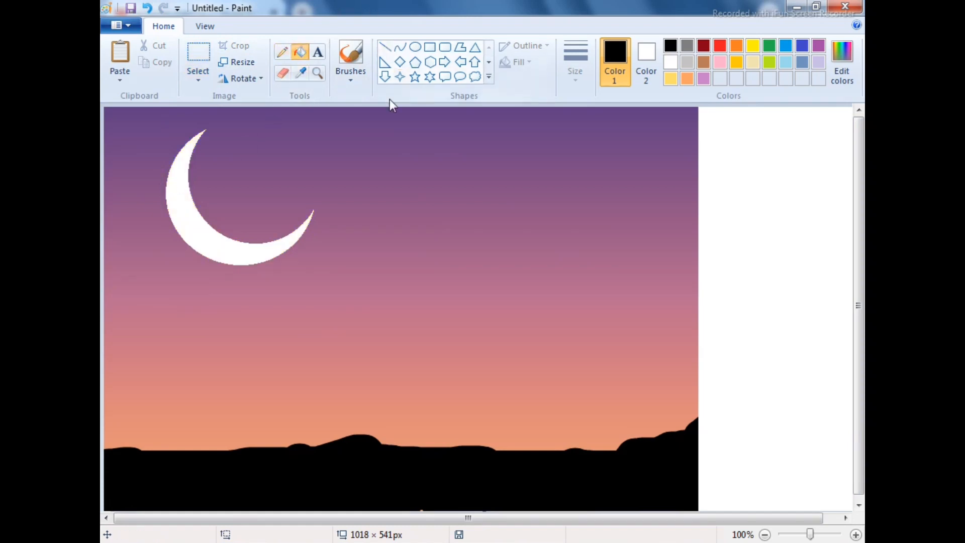
- Paint a black tree trunk with the brush, rising from the ground right of centre and widening toward its base
click(363, 59)
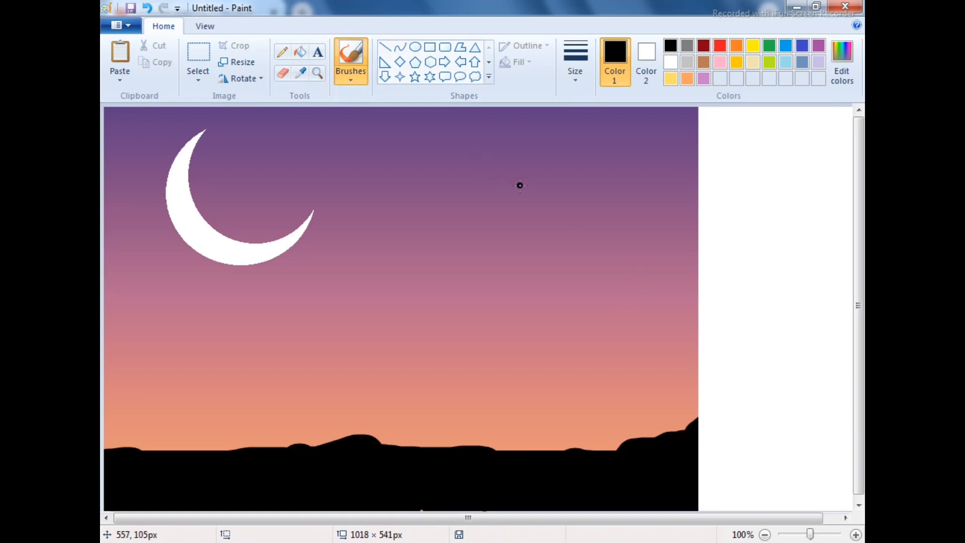
mouse_move(510, 171)
mouse_down()
mouse_move(538, 257)
mouse_move(533, 449)
mouse_up()
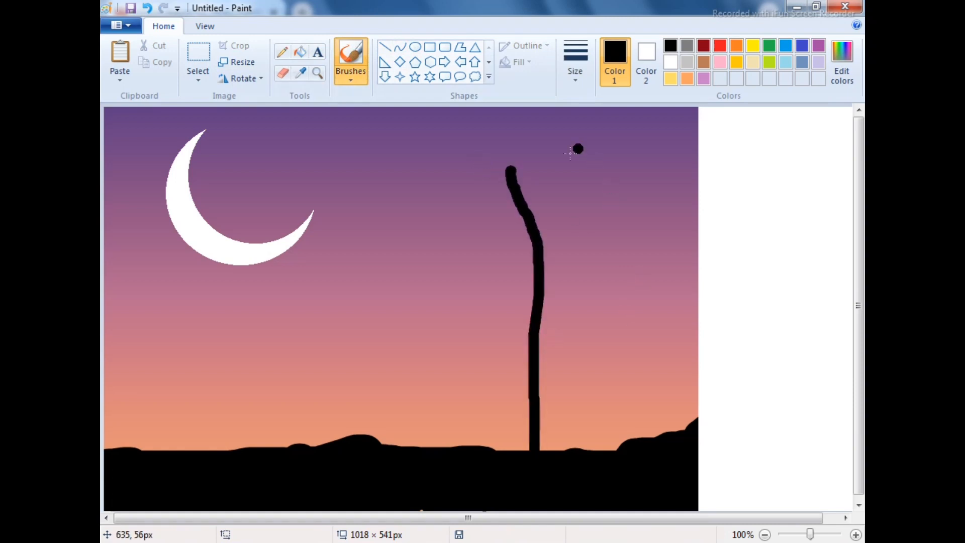
mouse_move(516, 191)
mouse_down()
mouse_move(578, 448)
mouse_move(542, 341)
mouse_move(539, 415)
mouse_move(558, 444)
mouse_move(573, 430)
mouse_move(550, 361)
mouse_move(552, 436)
mouse_up()
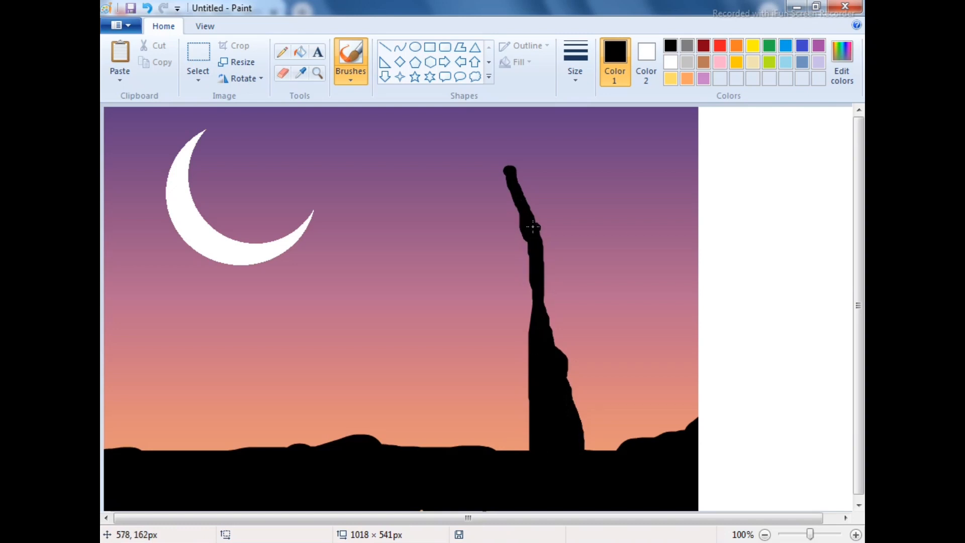
drag(524, 196, 538, 240)
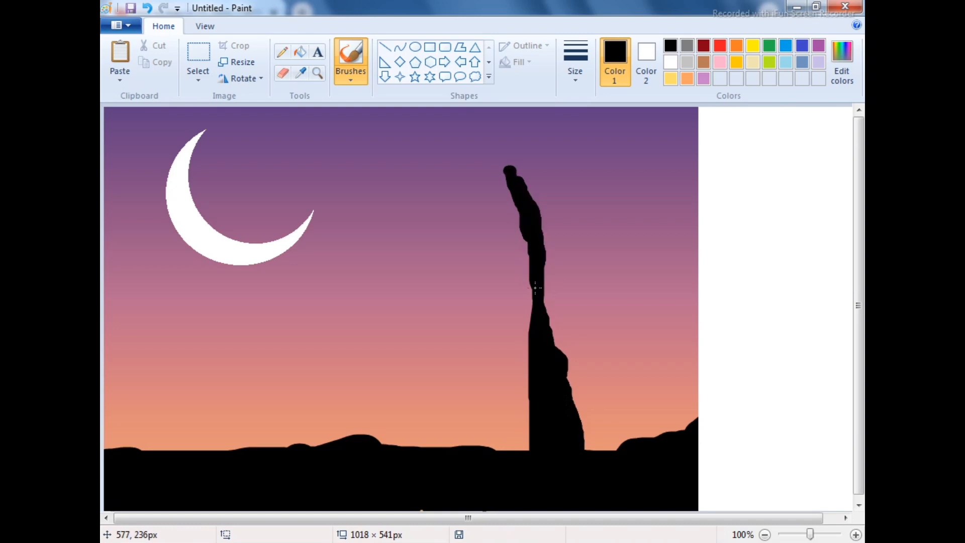
drag(558, 355, 542, 271)
drag(559, 322, 541, 186)
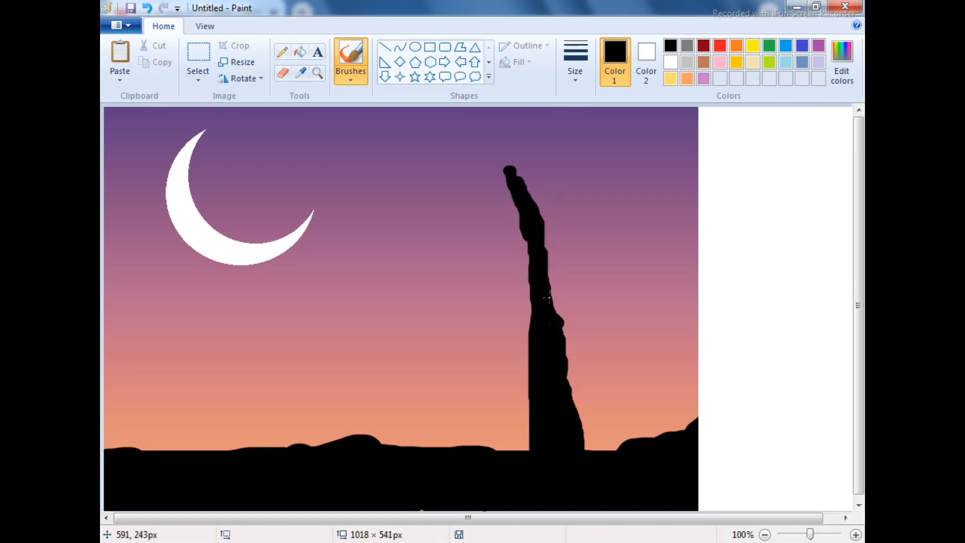
mouse_move(523, 215)
mouse_down()
mouse_move(492, 166)
mouse_move(500, 152)
mouse_up()
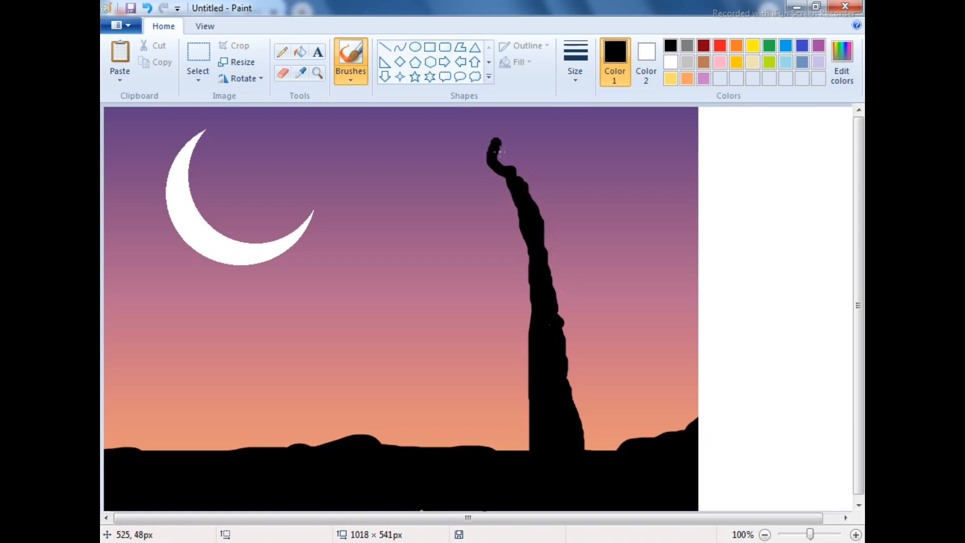
key(ctrl+z)
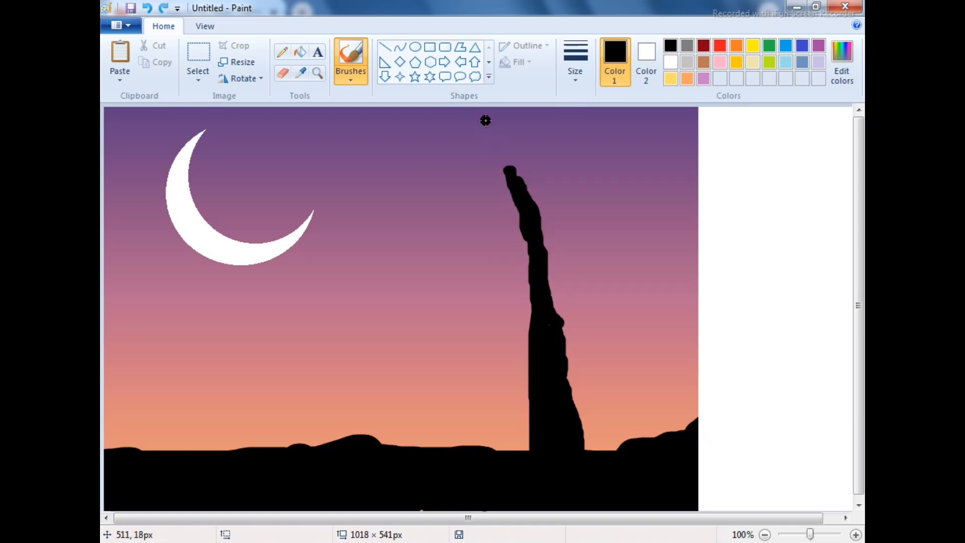
mouse_move(553, 310)
mouse_down()
mouse_move(543, 236)
mouse_move(527, 217)
mouse_up()
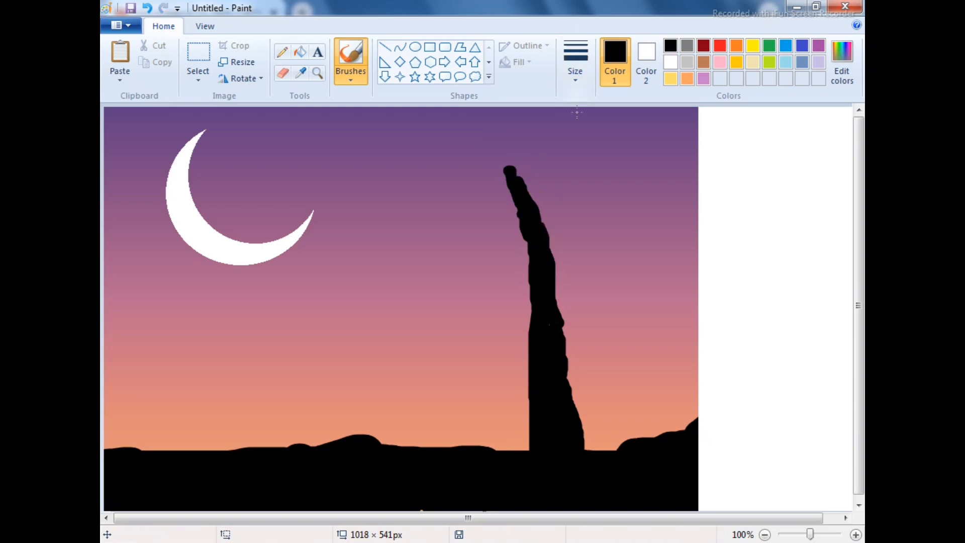
- Paint the main black branches: one rising to the upper right, the extended middle tip, and a long one toward the moon
mouse_move(601, 157)
mouse_down()
mouse_move(565, 190)
mouse_move(536, 267)
mouse_up()
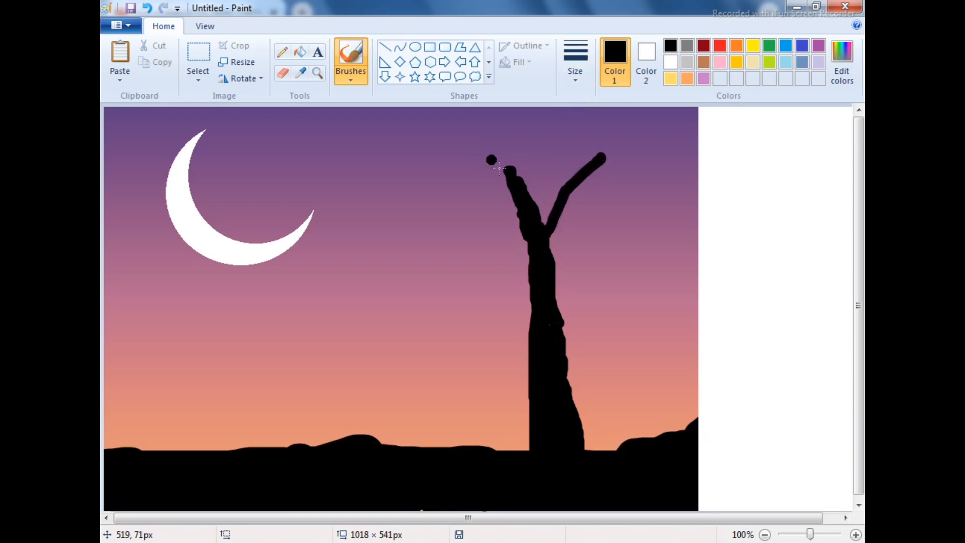
mouse_move(512, 198)
mouse_down()
mouse_move(495, 147)
mouse_move(530, 270)
mouse_up()
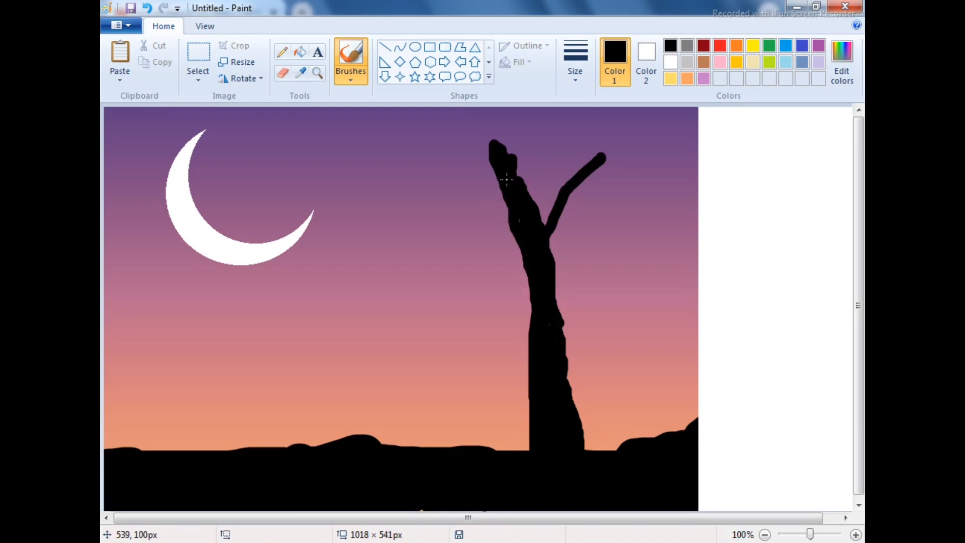
drag(511, 164, 532, 193)
key(ctrl+z)
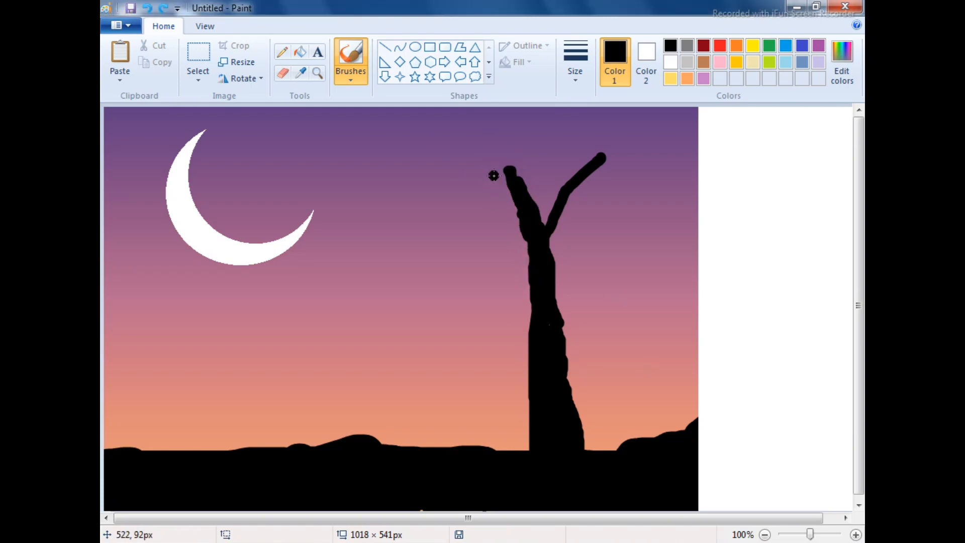
mouse_move(511, 184)
mouse_down()
mouse_move(537, 230)
mouse_move(507, 175)
mouse_up()
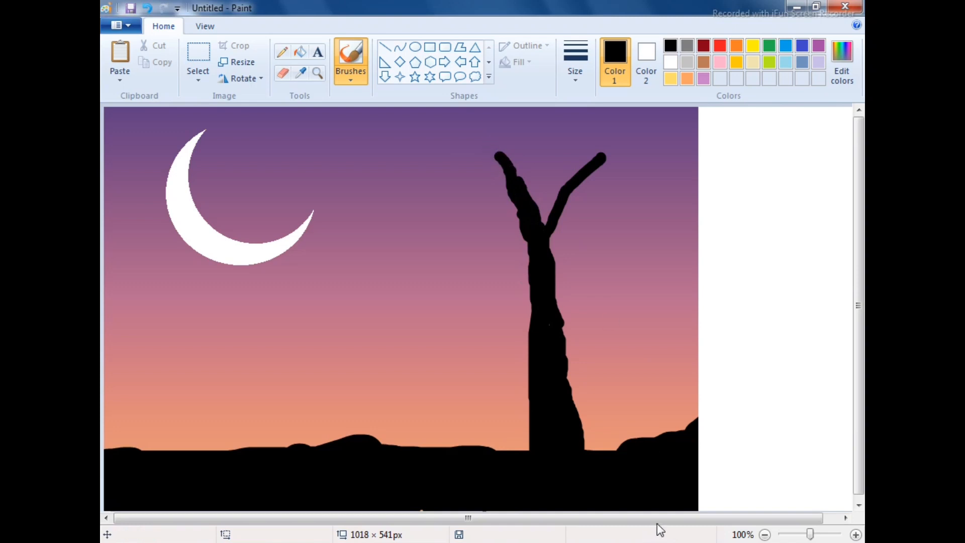
key(ctrl+z)
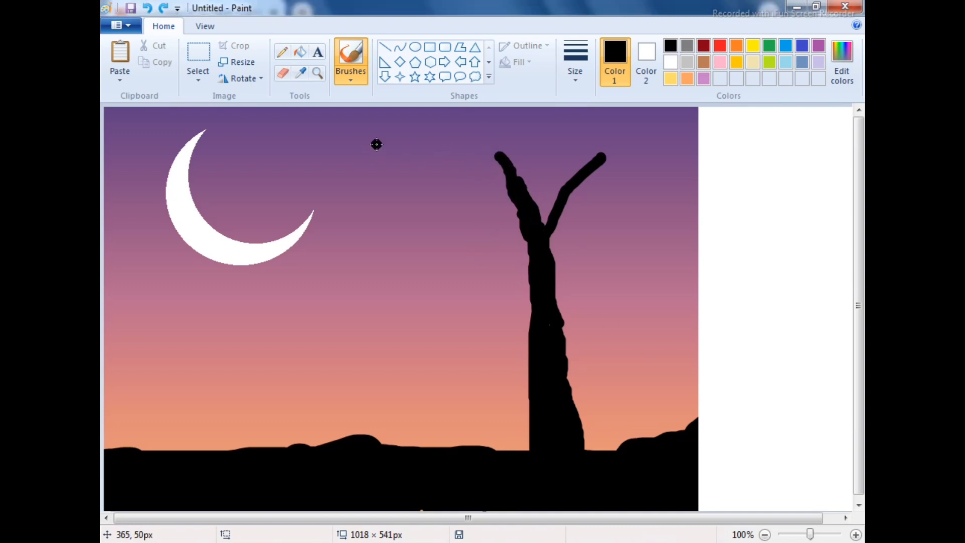
drag(376, 144, 518, 231)
drag(534, 267, 529, 263)
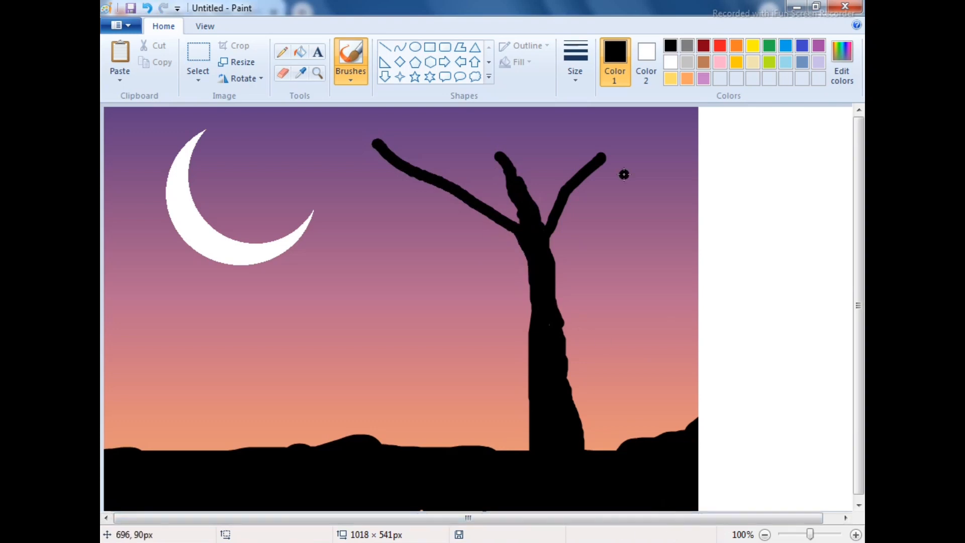
mouse_move(624, 174)
mouse_down()
mouse_move(574, 190)
mouse_move(609, 134)
mouse_move(596, 156)
mouse_up()
mouse_move(481, 122)
mouse_down()
mouse_move(505, 169)
mouse_move(499, 147)
mouse_up()
key(ctrl+z)
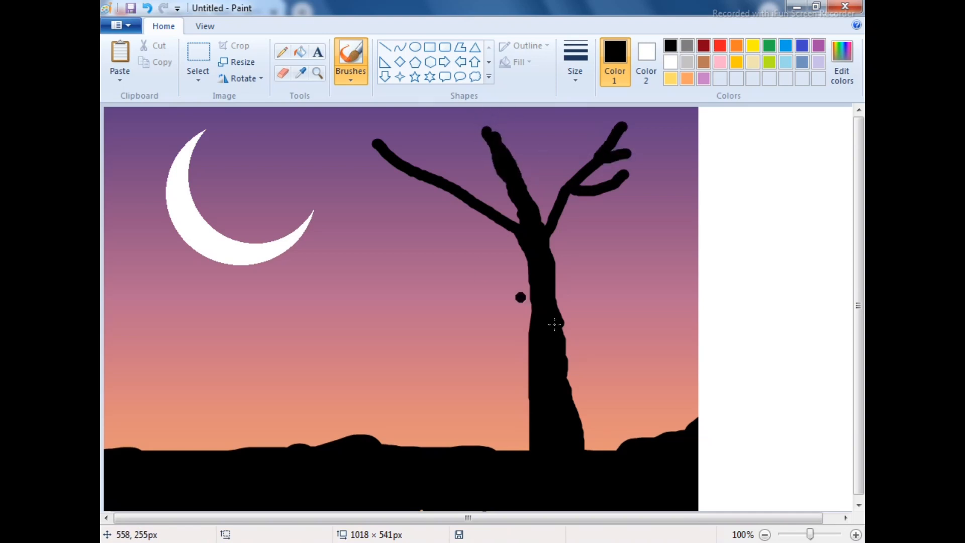
key(ctrl+z)
key(ctrl+z)
key(ctrl+z)
key(ctrl+z)
- Extend the tips of the tree's right and middle branches upward in black
drag(620, 137, 601, 156)
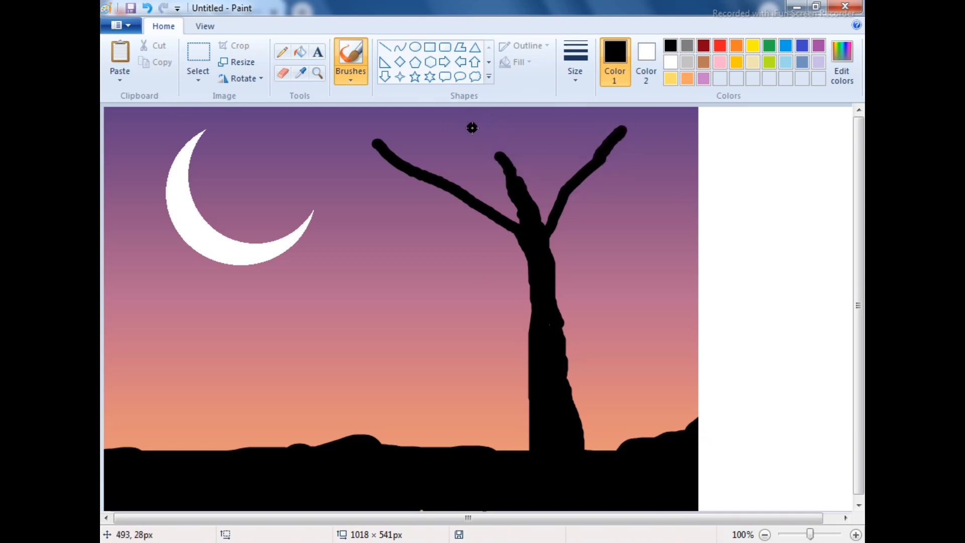
drag(472, 128, 494, 157)
drag(487, 144, 521, 175)
click(147, 8)
click(147, 8)
click(147, 8)
mouse_move(484, 138)
mouse_down()
mouse_move(507, 180)
mouse_move(501, 160)
mouse_up()
- Reduce the brush size and paint thin twigs on the right branch and in the fork of the trunk
click(575, 63)
click(609, 195)
key(ctrl+z)
mouse_move(647, 154)
mouse_down()
mouse_move(609, 161)
mouse_move(574, 187)
mouse_up()
drag(632, 146, 609, 151)
drag(544, 185, 543, 220)
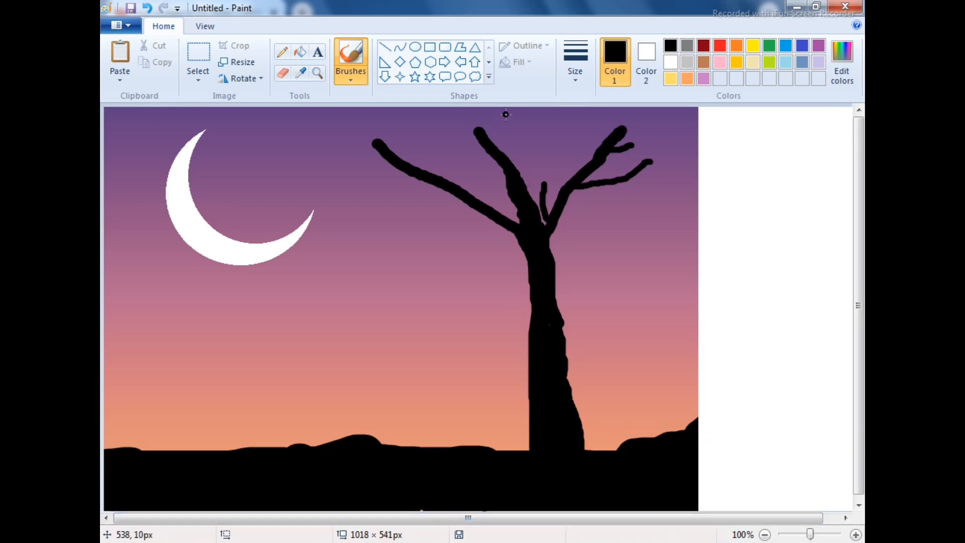
- Add a twig to the middle branch and extend its tip to the top edge of the picture
drag(505, 113, 497, 146)
mouse_move(467, 111)
mouse_down()
mouse_move(475, 138)
mouse_move(479, 126)
mouse_up()
key(ctrl+z)
drag(465, 109, 475, 126)
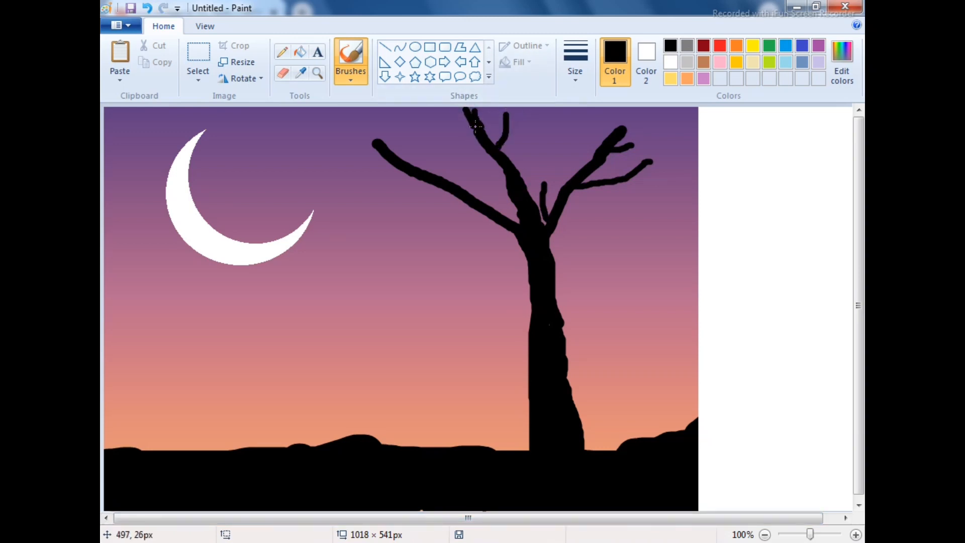
- Extend the long left branch with black strokes to the top edge of the picture
mouse_move(347, 117)
mouse_down()
mouse_move(369, 133)
mouse_move(354, 108)
mouse_move(362, 137)
mouse_move(393, 152)
mouse_up()
key(ctrl+z)
key(ctrl+z)
mouse_move(350, 110)
mouse_down()
mouse_move(372, 138)
mouse_move(348, 124)
mouse_move(387, 141)
mouse_move(330, 107)
mouse_up()
key(ctrl+z)
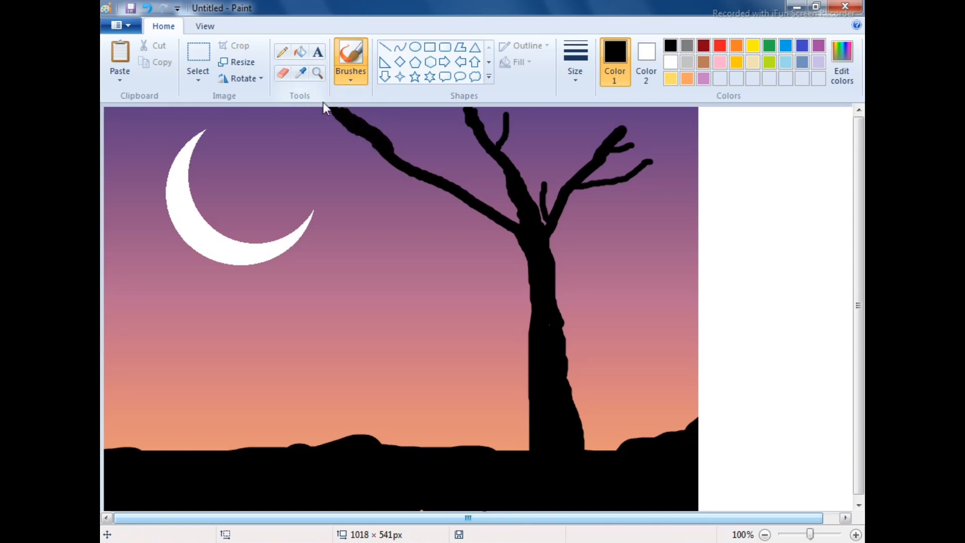
- Paint a forked side branch and a small twig on the left branch, and thicken the branch itself
mouse_move(407, 122)
mouse_down()
mouse_move(442, 166)
mouse_move(517, 215)
mouse_move(405, 122)
mouse_move(506, 192)
mouse_move(437, 127)
mouse_move(446, 163)
mouse_move(470, 191)
mouse_up()
key(ctrl+z)
key(ctrl+z)
key(ctrl+z)
key(ctrl+z)
key(ctrl+z)
mouse_move(435, 118)
mouse_down()
mouse_move(421, 135)
mouse_move(412, 129)
mouse_move(436, 108)
mouse_up()
drag(369, 109, 377, 144)
mouse_move(335, 112)
mouse_down()
mouse_move(380, 154)
mouse_move(447, 189)
mouse_up()
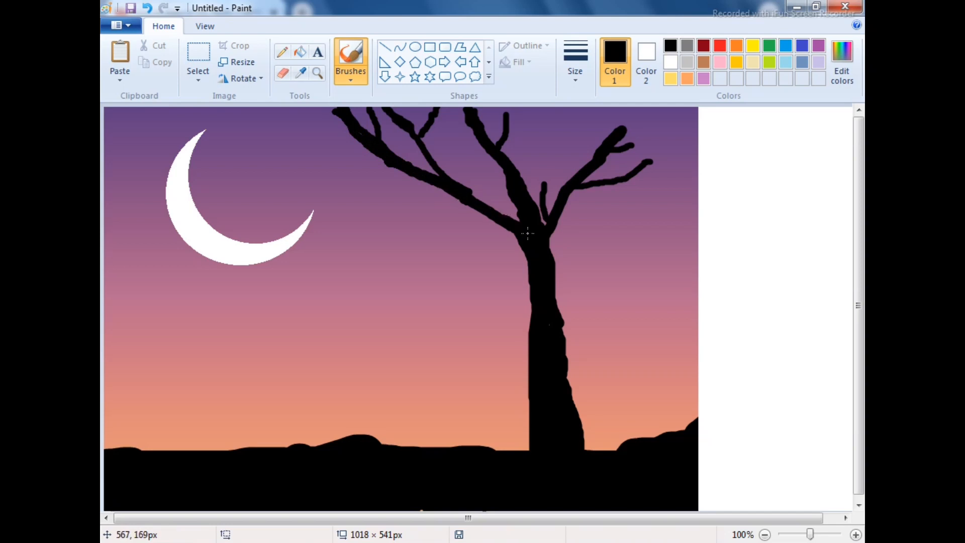
- Extend the right branch to the top edge and paint a long offshoot reaching past the sky's right edge
drag(626, 136, 633, 109)
drag(646, 141, 699, 133)
key(ctrl+z)
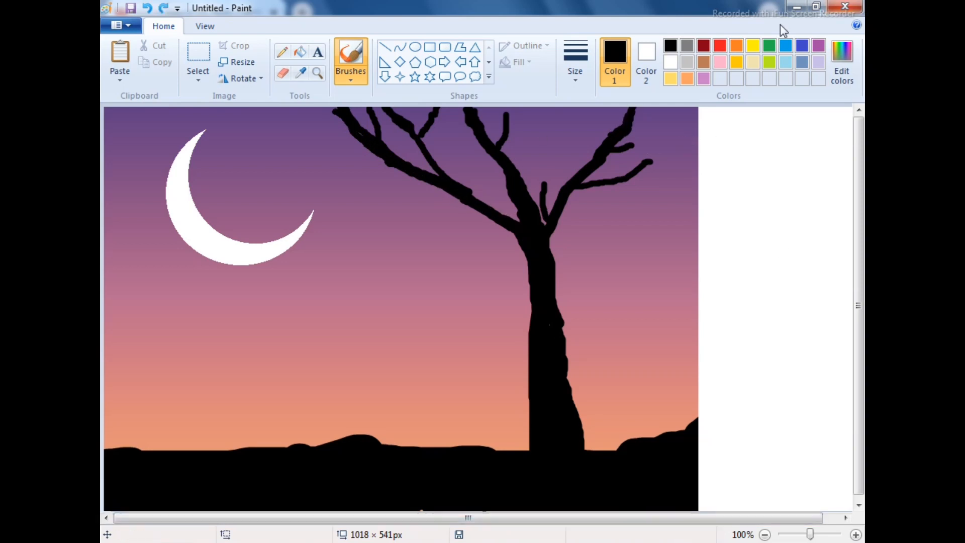
key(ctrl+y)
key(ctrl+z)
key(ctrl+y)
- Pick a thinner brush size and paint a fine black twig from the right branch to the sky's right edge
click(575, 65)
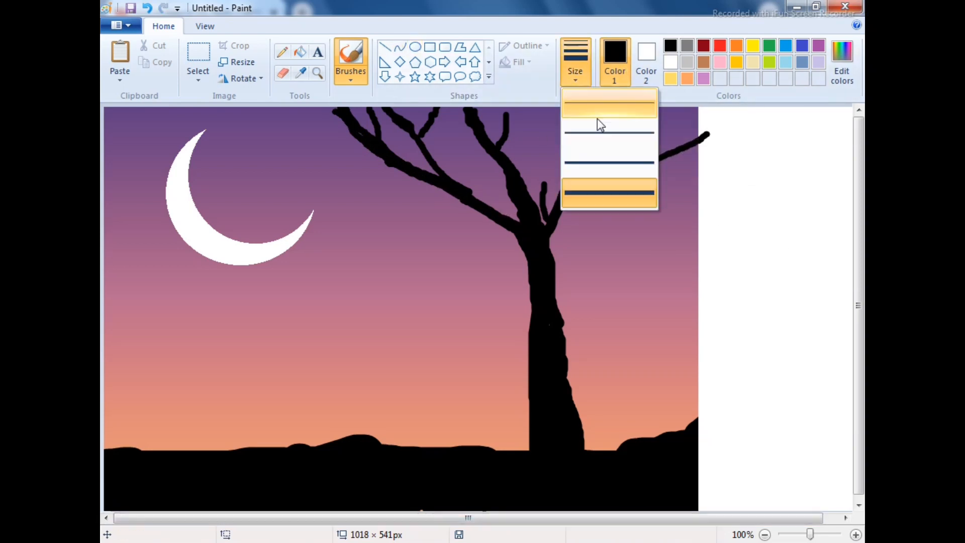
click(597, 117)
drag(608, 186, 699, 187)
key(ctrl+z)
key(ctrl+y)
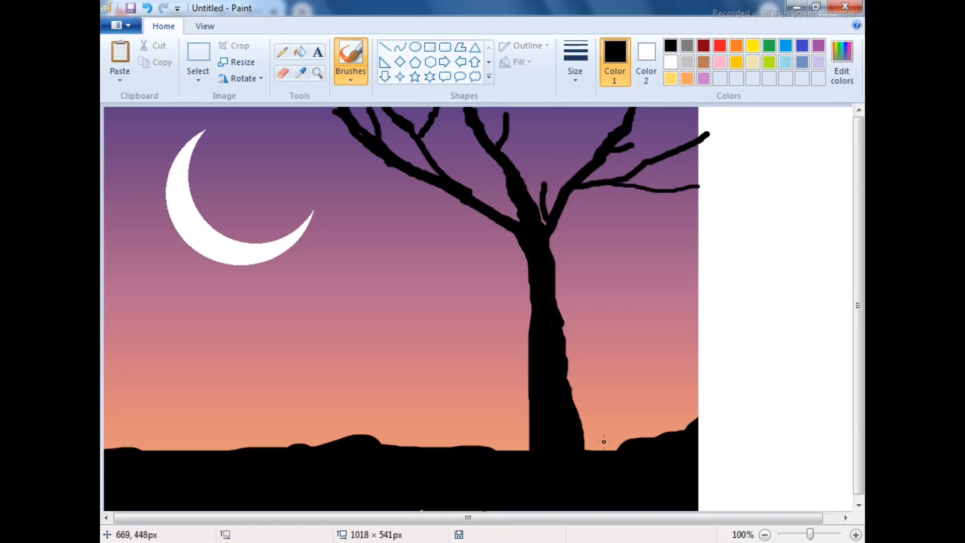
- Choose the airbrush with light pink and trim the blank strip beside the picture, making the canvas 793 × 541 px
click(719, 62)
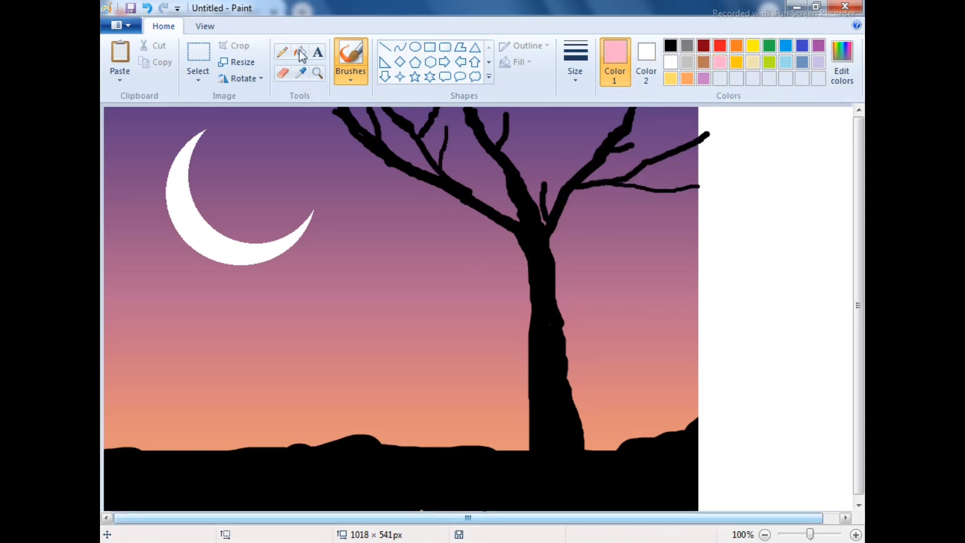
click(351, 75)
click(354, 134)
drag(603, 518, 628, 519)
drag(848, 309, 679, 309)
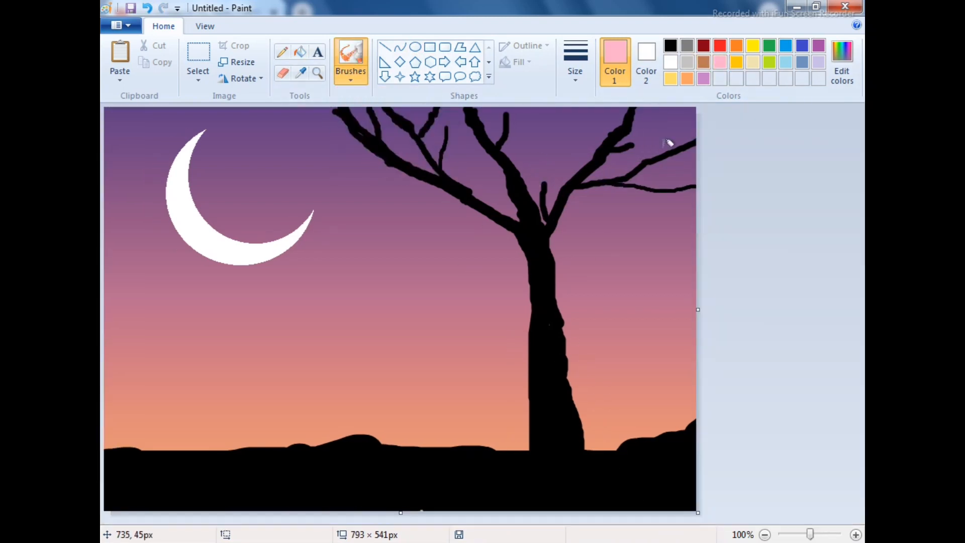
- Spray light pink blossom clusters on the tips of the right branches, the fork twig and the middle branch's twig
drag(680, 146, 691, 147)
key(ctrl+z)
drag(692, 187, 676, 190)
drag(682, 150, 680, 149)
click(630, 147)
click(630, 117)
click(537, 183)
click(506, 120)
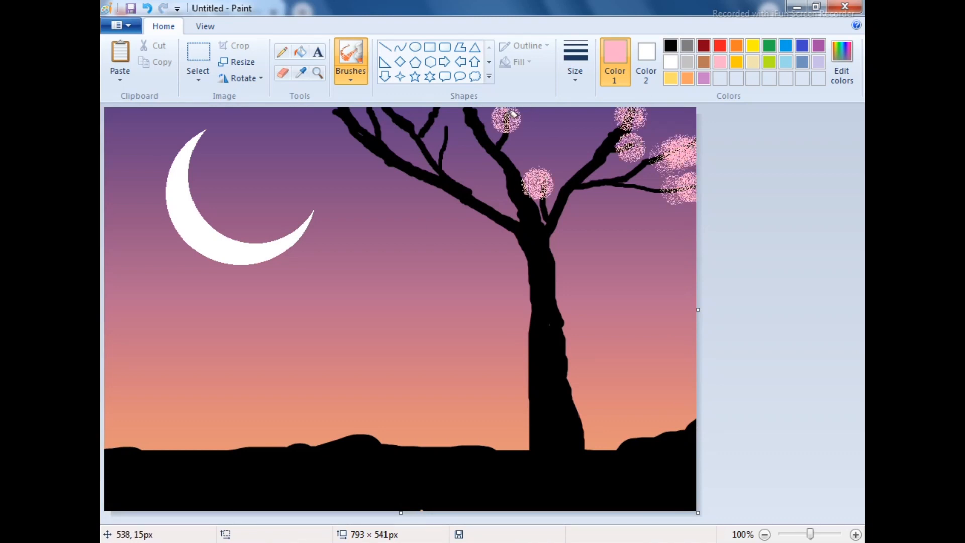
- Spray light pink blossoms on the tips of the middle and left branches along the top edge
click(453, 133)
click(472, 113)
click(439, 113)
click(388, 117)
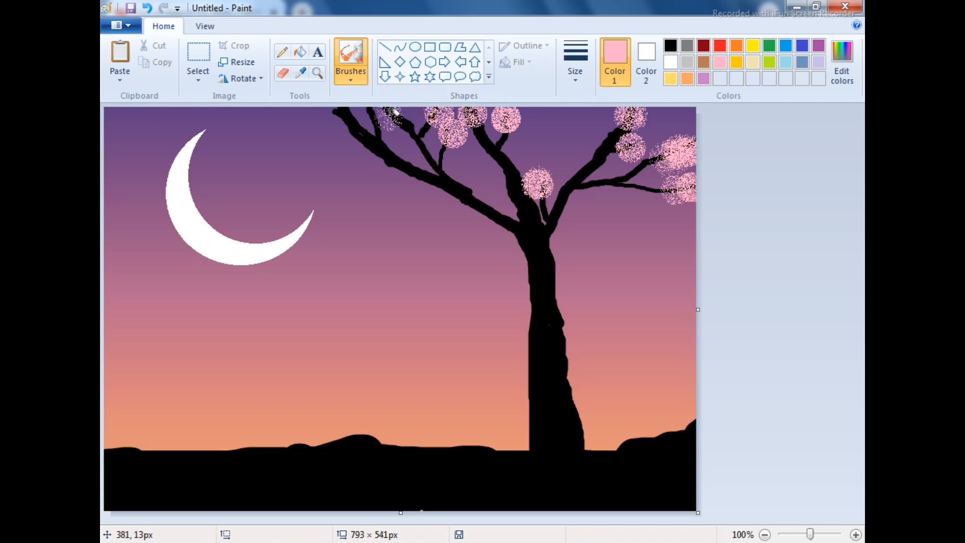
key(ctrl+z)
click(394, 109)
click(366, 115)
click(334, 114)
click(333, 118)
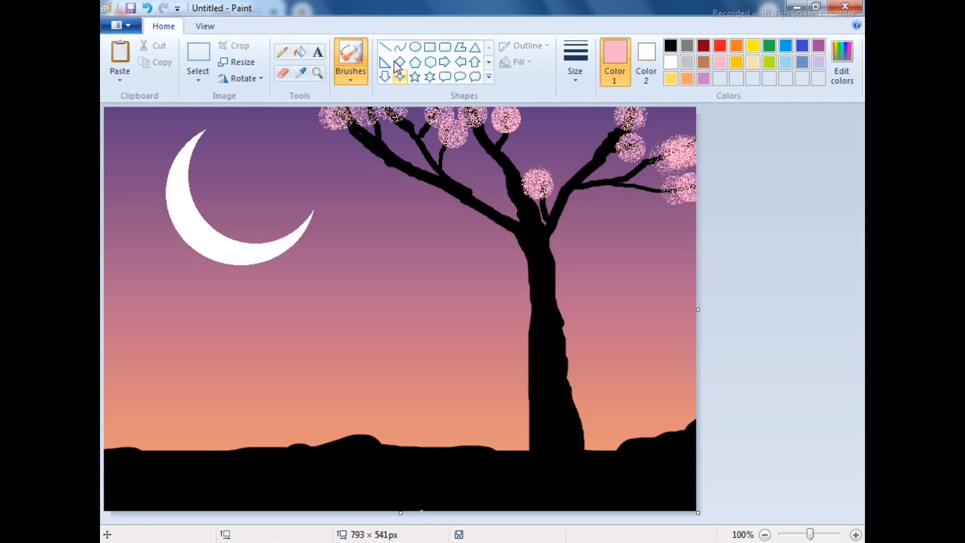
- Paint thin black twigs on the right and left branches and a long, forked lower branch reaching toward the moon
click(670, 46)
drag(575, 121, 577, 171)
drag(478, 163, 477, 197)
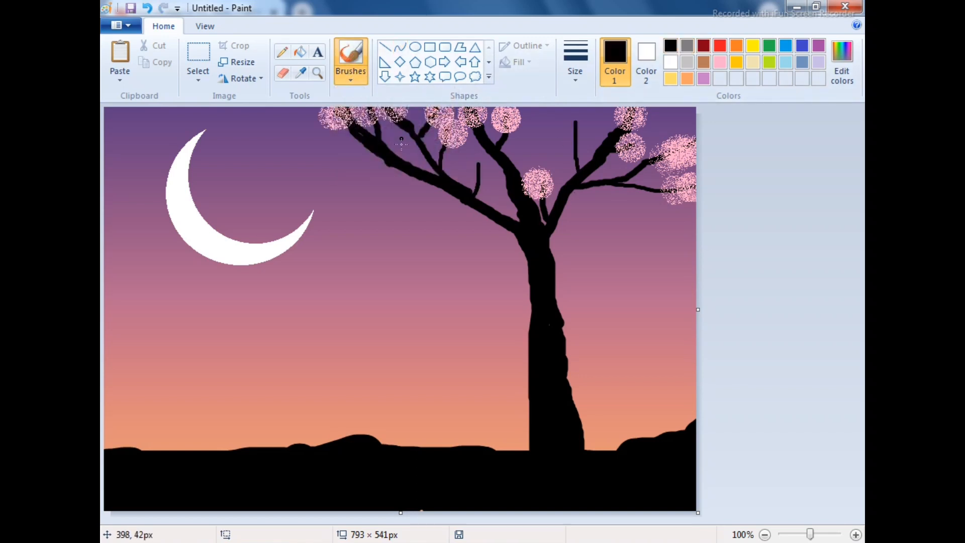
mouse_move(319, 138)
mouse_down()
mouse_move(382, 176)
mouse_move(460, 201)
mouse_move(339, 170)
mouse_move(495, 221)
mouse_up()
key(ctrl+z)
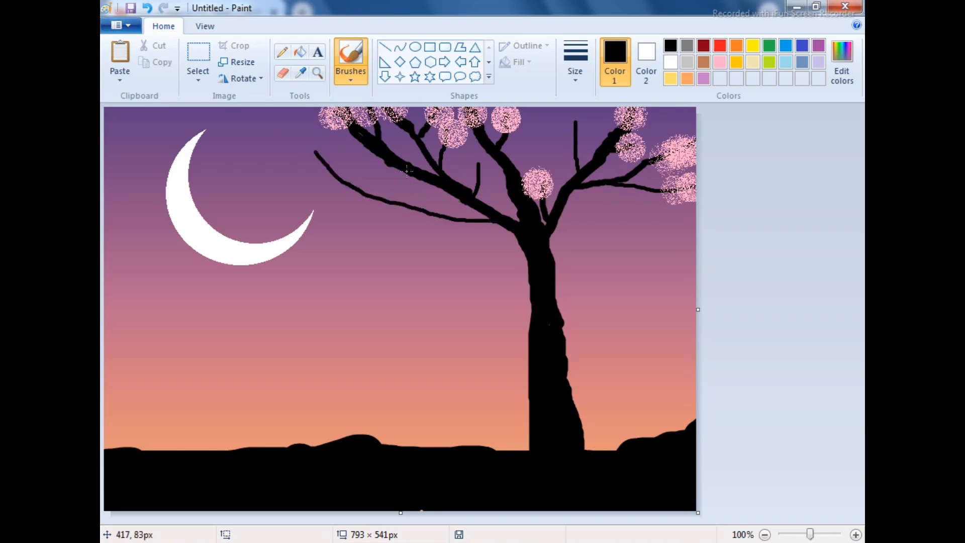
mouse_move(360, 153)
mouse_down()
mouse_move(370, 194)
mouse_move(292, 174)
mouse_up()
- Spray light pink airbrush blossoms on the newly painted twigs and the tips of the lower left branch
click(350, 72)
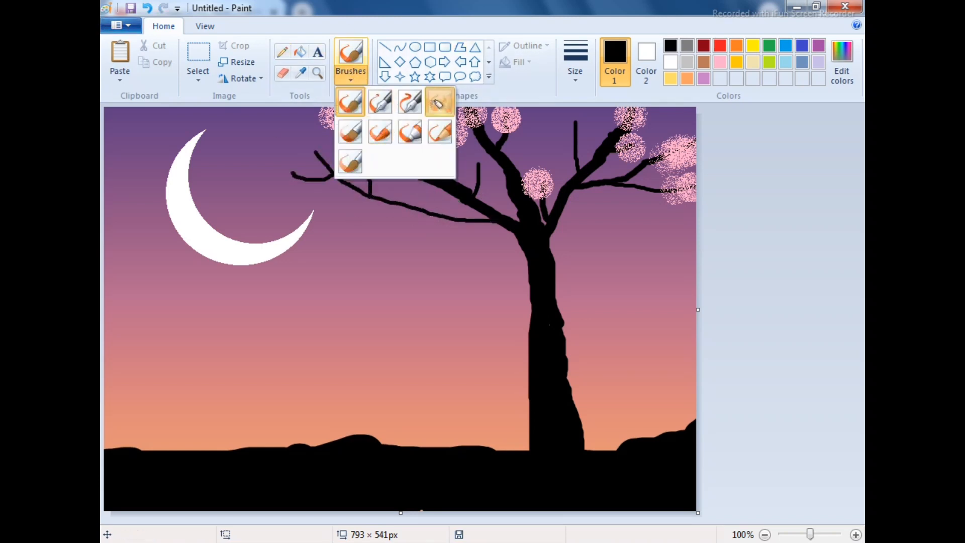
click(354, 133)
click(720, 62)
click(580, 119)
click(489, 167)
click(387, 168)
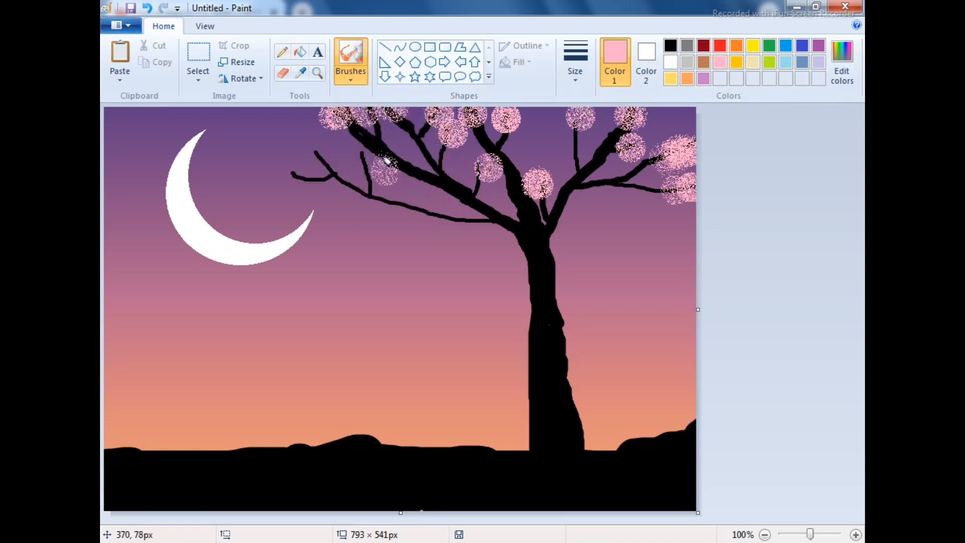
click(372, 161)
click(314, 154)
click(286, 179)
- Paint a thin black twig on the middle branch and another low branch extending to the right of the trunk
click(351, 73)
click(350, 101)
click(670, 46)
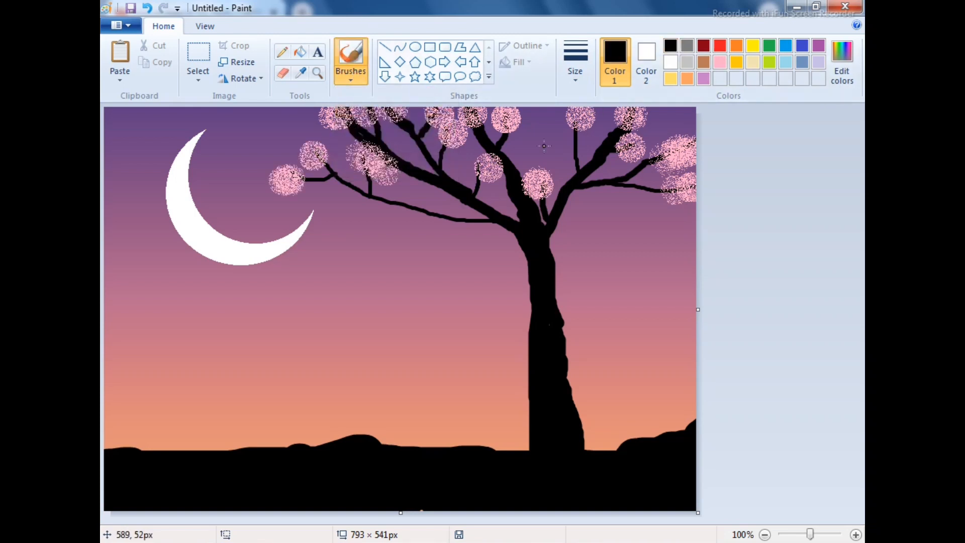
mouse_move(548, 138)
mouse_down()
mouse_move(540, 182)
mouse_move(533, 156)
mouse_move(518, 169)
mouse_up()
key(ctrl+z)
click(351, 73)
click(443, 101)
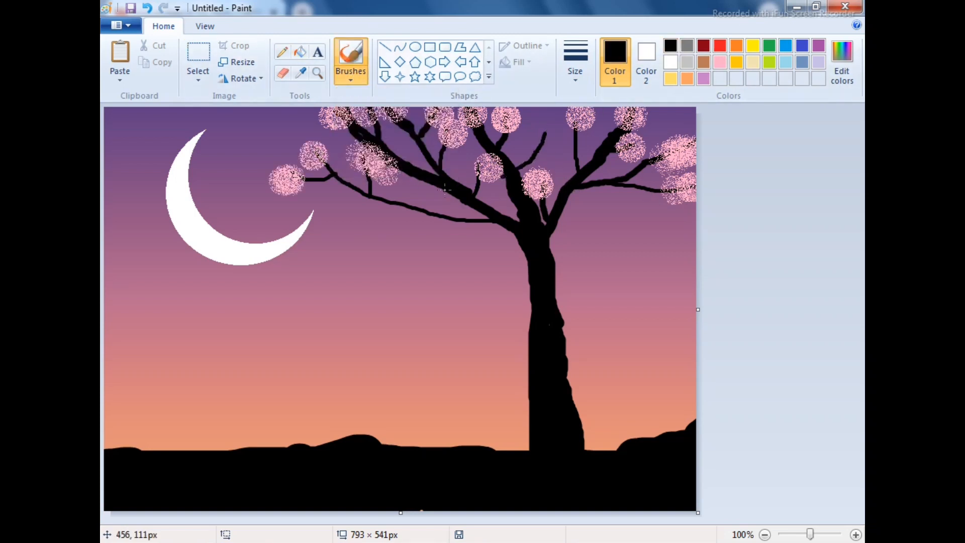
key(ctrl+z)
drag(651, 206, 564, 206)
- Spray light pink airbrush blossoms on the new right branch's tip, the right-edge clusters and the bare twig in the middle of the tree
click(350, 73)
click(443, 102)
click(720, 62)
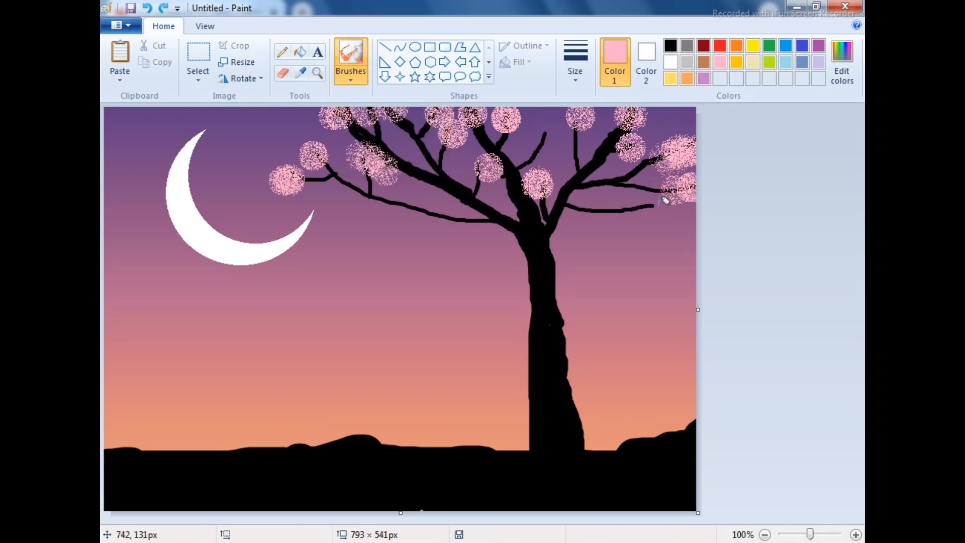
drag(646, 210, 648, 204)
mouse_move(693, 176)
mouse_down()
mouse_move(695, 187)
mouse_move(683, 143)
mouse_move(673, 148)
mouse_up()
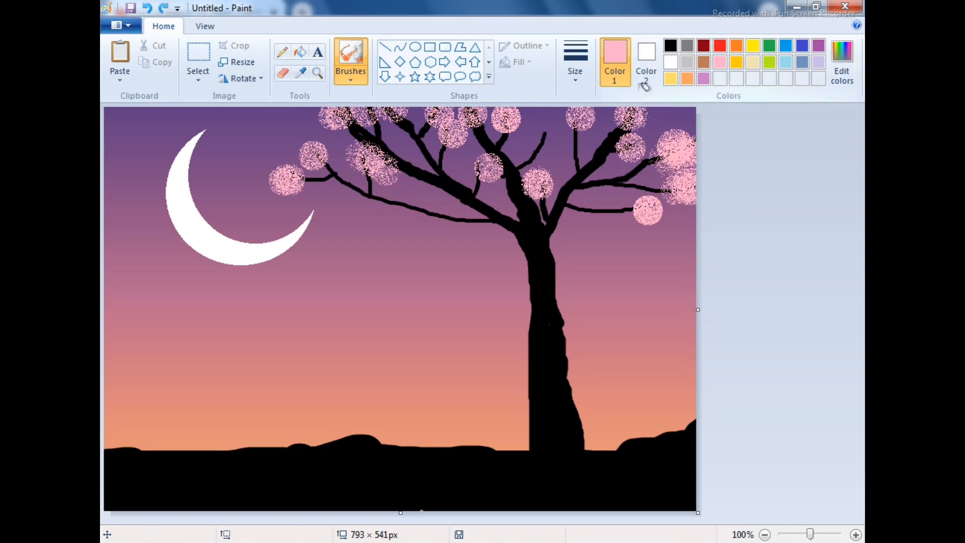
mouse_move(540, 131)
mouse_down()
mouse_move(549, 127)
mouse_move(539, 134)
mouse_up()
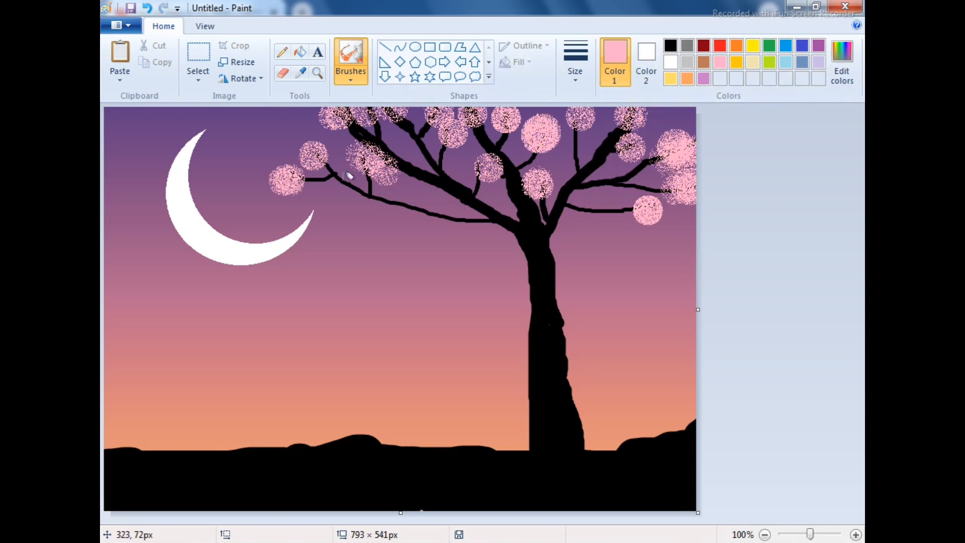
- Draw two vertical black swing ropes hanging from the long lower-left branch, the first about 179 px long
click(384, 47)
drag(395, 204, 389, 338)
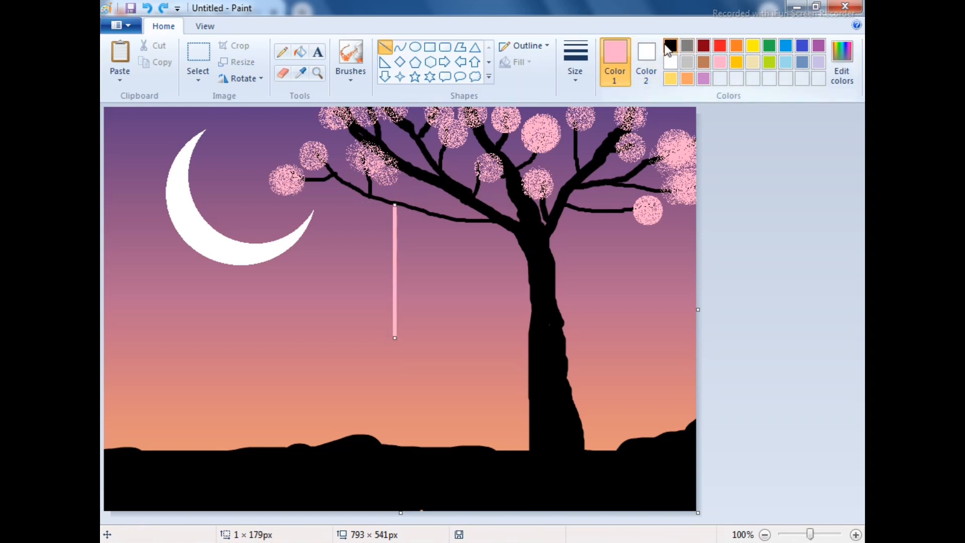
click(670, 45)
right_click(509, 217)
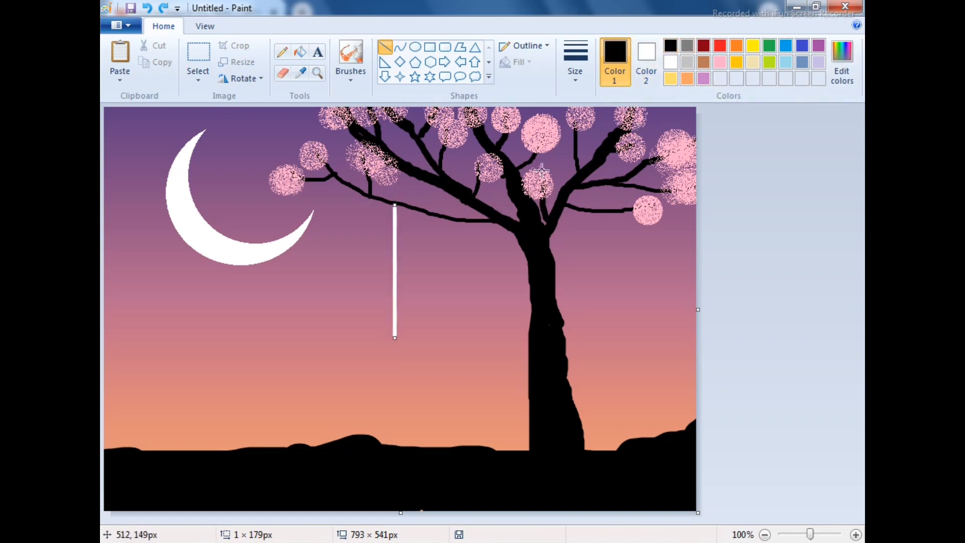
click(672, 44)
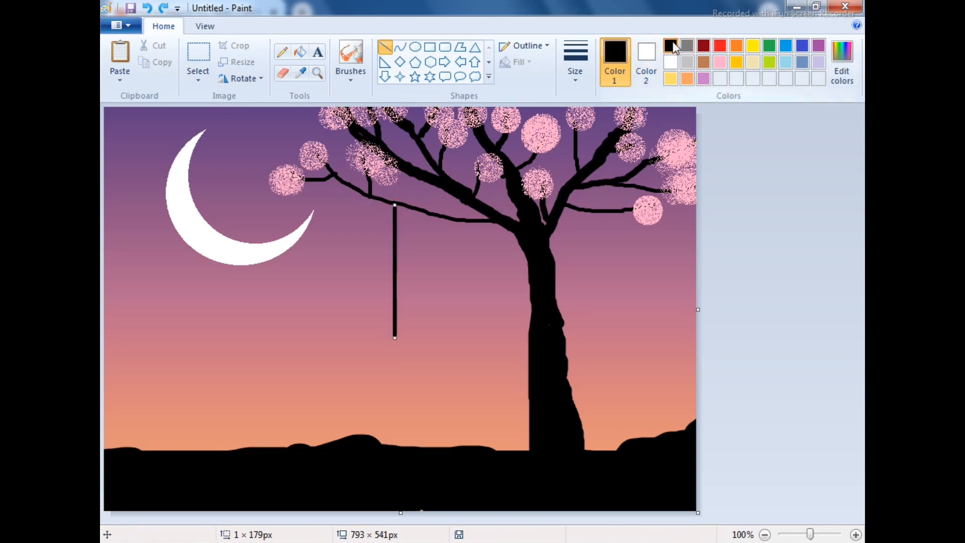
click(462, 223)
drag(462, 223, 463, 343)
- Draw a thick horizontal black swing seat about 142 px wide across the ropes and nudge it down to their lower ends
click(377, 331)
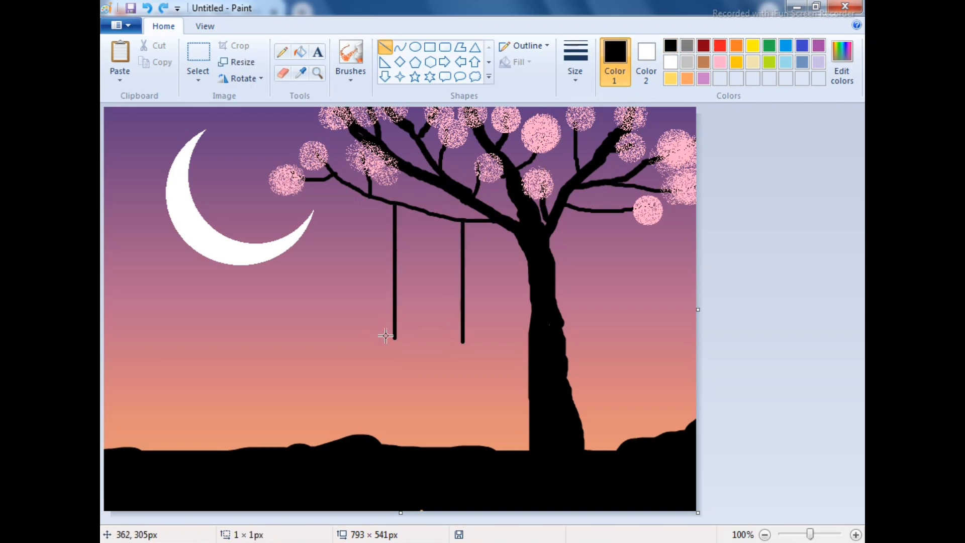
drag(385, 336, 480, 344)
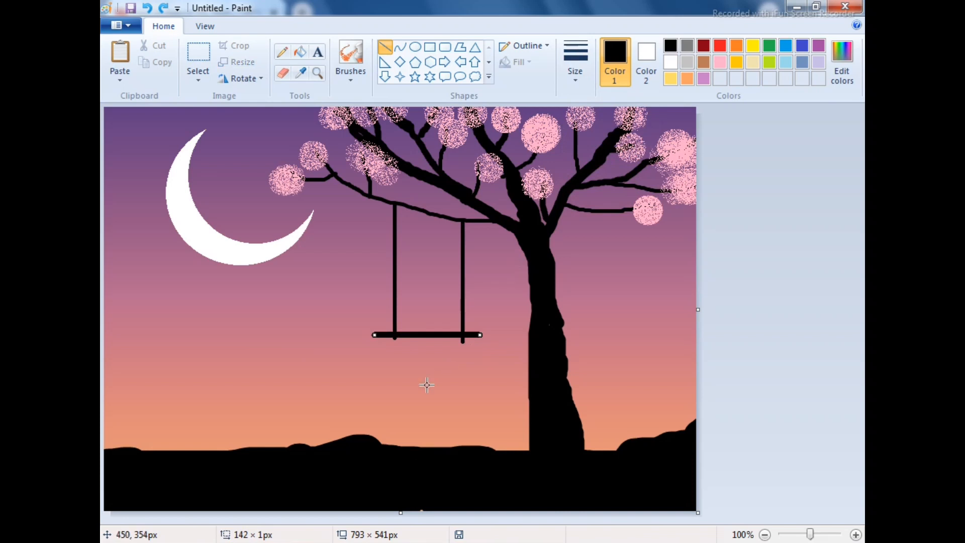
key(Down)
key(Down)
key(Down)
key(Down)
key(Down)
key(Down)
key(Down)
key(Down)
key(Down)
key(Down)
key(Down)
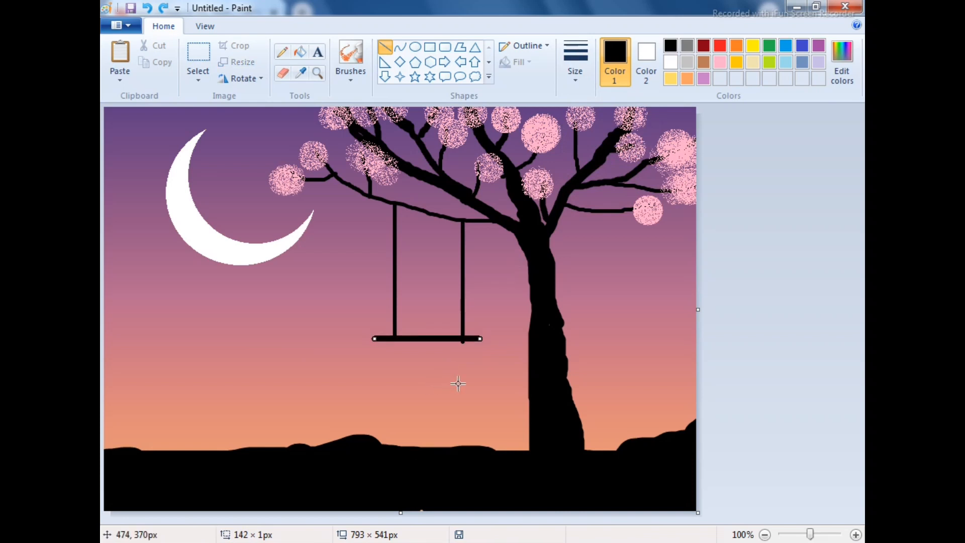
key(Down)
key(Down)
key(Down)
click(272, 335)
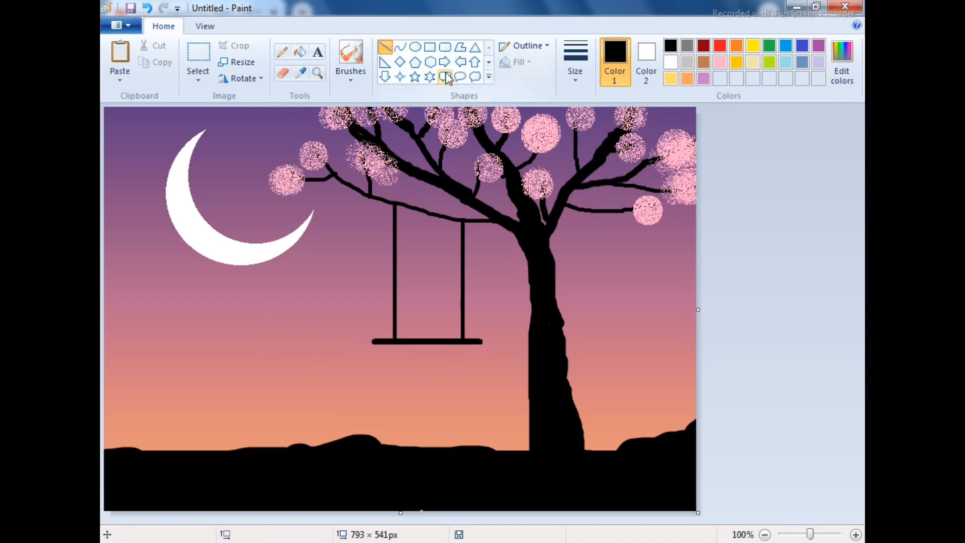
- Paint a small round black head above the swing seat, near the left rope, at 200% zoom
click(341, 78)
click(317, 73)
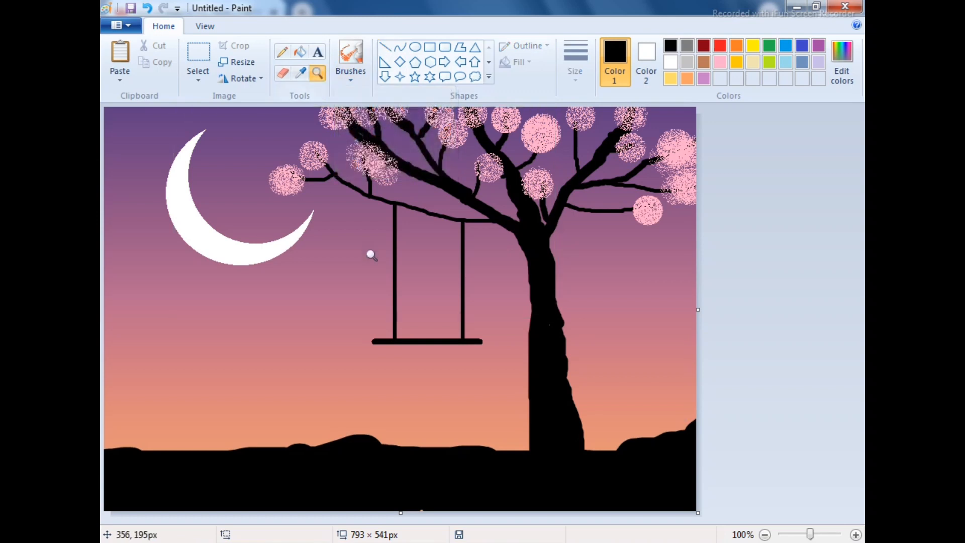
click(373, 255)
click(350, 56)
scroll(575, 329, down, 3)
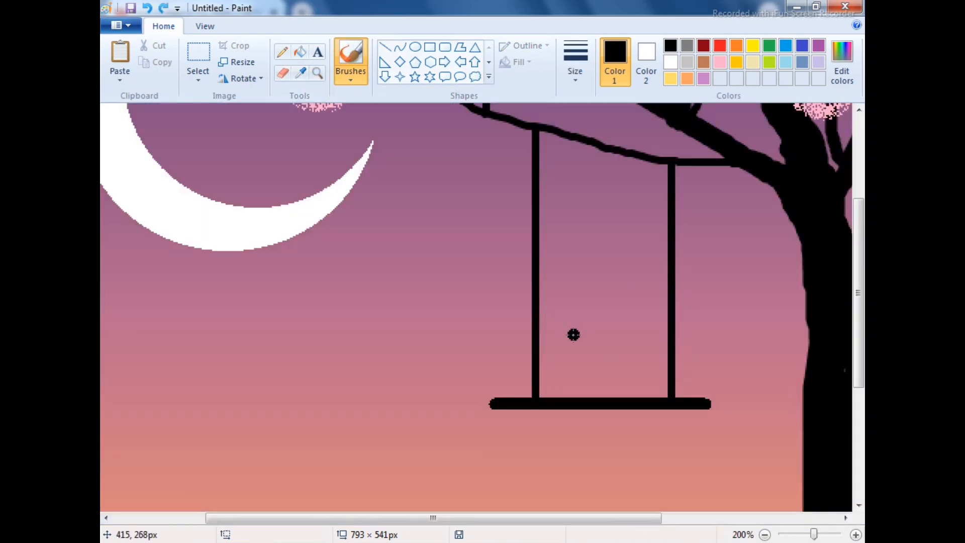
drag(575, 336, 571, 337)
- Paint the larger figure's solid black torso between its head and the swing seat with a thinner brush
click(581, 75)
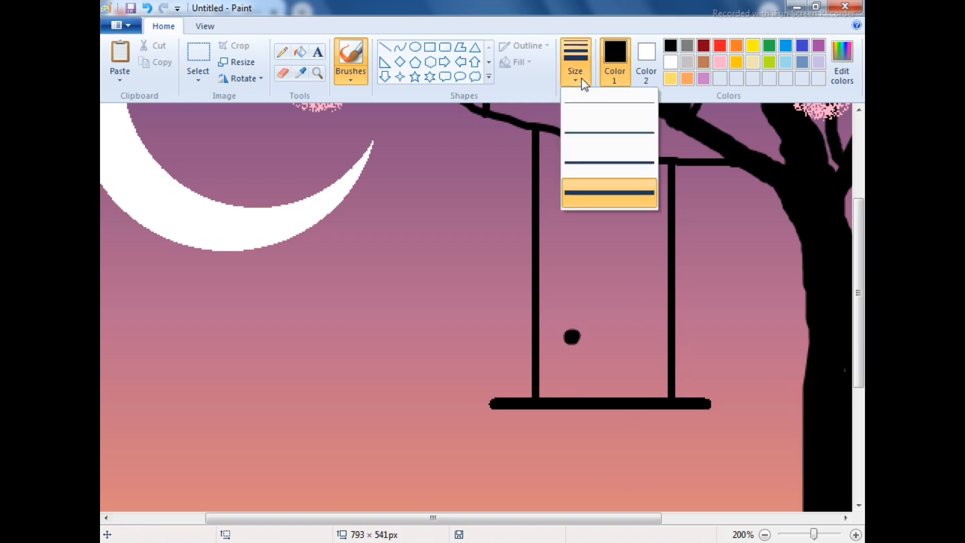
click(586, 170)
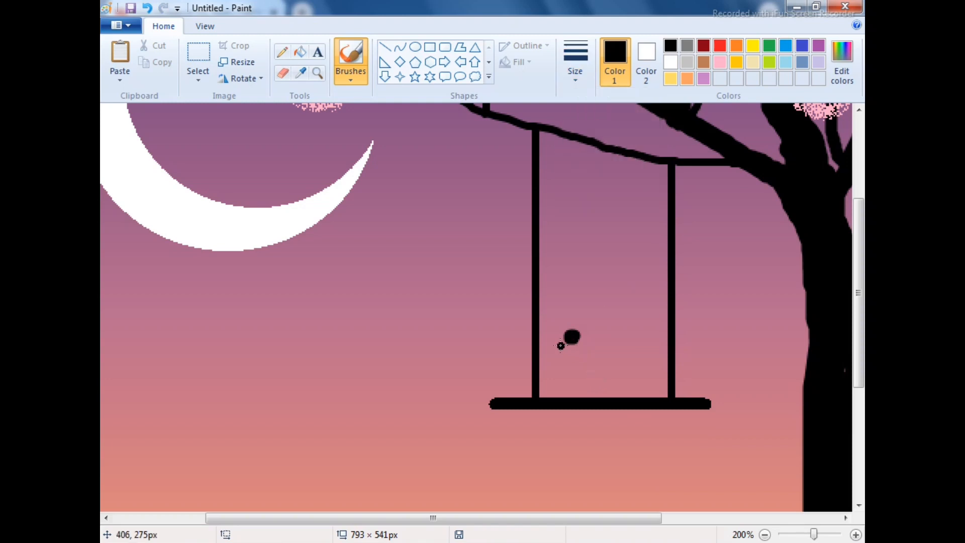
key(ctrl+z)
drag(557, 350, 560, 361)
key(ctrl+z)
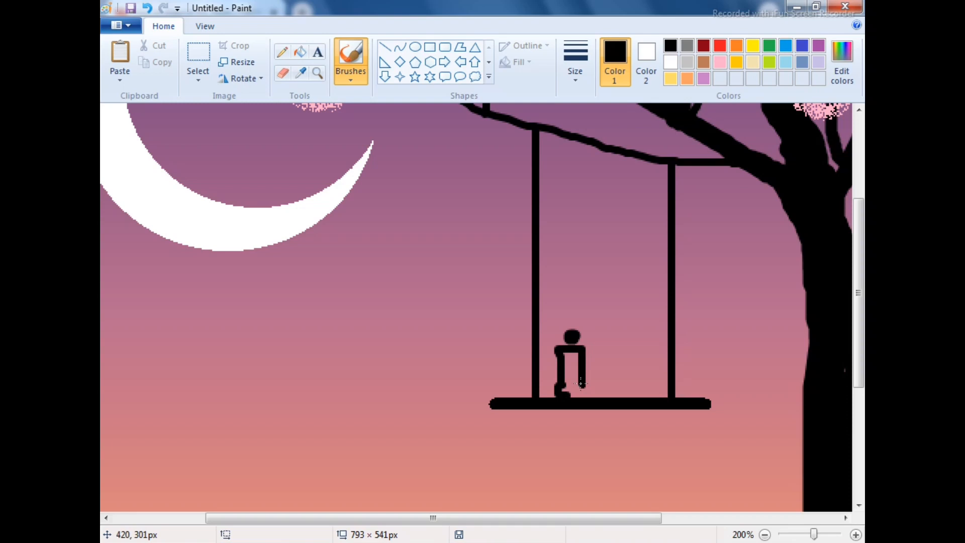
key(ctrl+z)
click(681, 312)
mouse_move(583, 386)
mouse_down()
mouse_move(564, 395)
mouse_move(582, 389)
mouse_move(563, 388)
mouse_move(563, 354)
mouse_move(571, 387)
mouse_move(580, 353)
mouse_up()
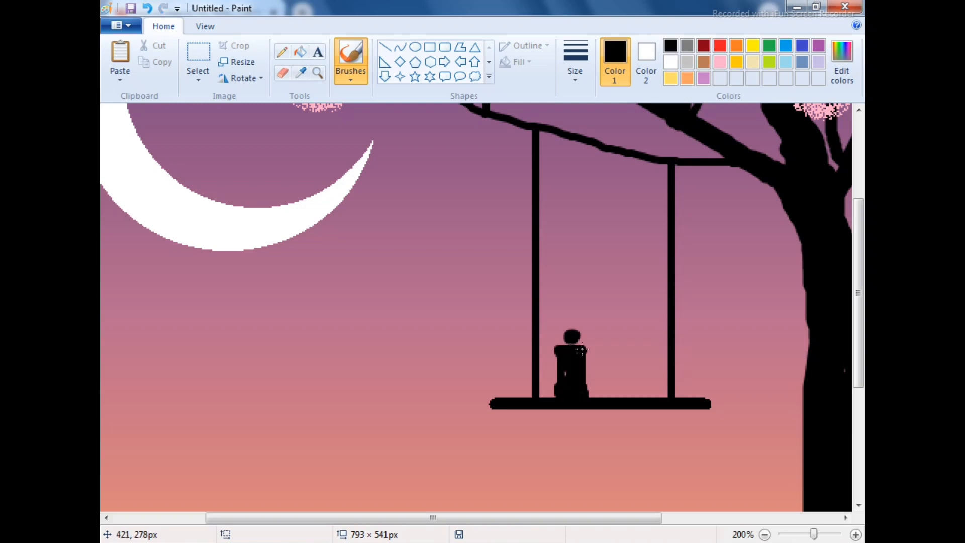
drag(582, 350, 589, 390)
key(ctrl+z)
key(ctrl+z)
drag(564, 387, 567, 387)
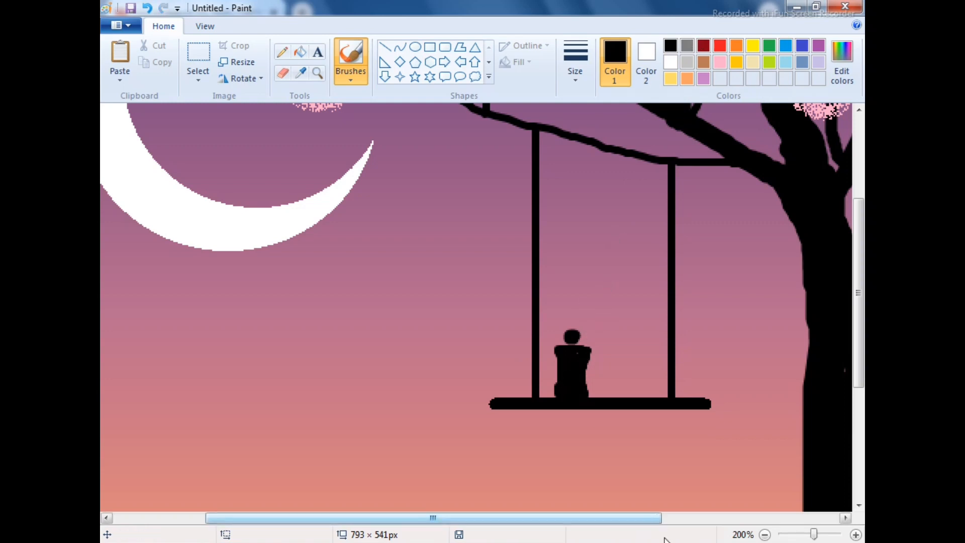
- Paint a smaller black figure with a head, long hair and torso seated to the right of the first one
click(623, 355)
key(ctrl+z)
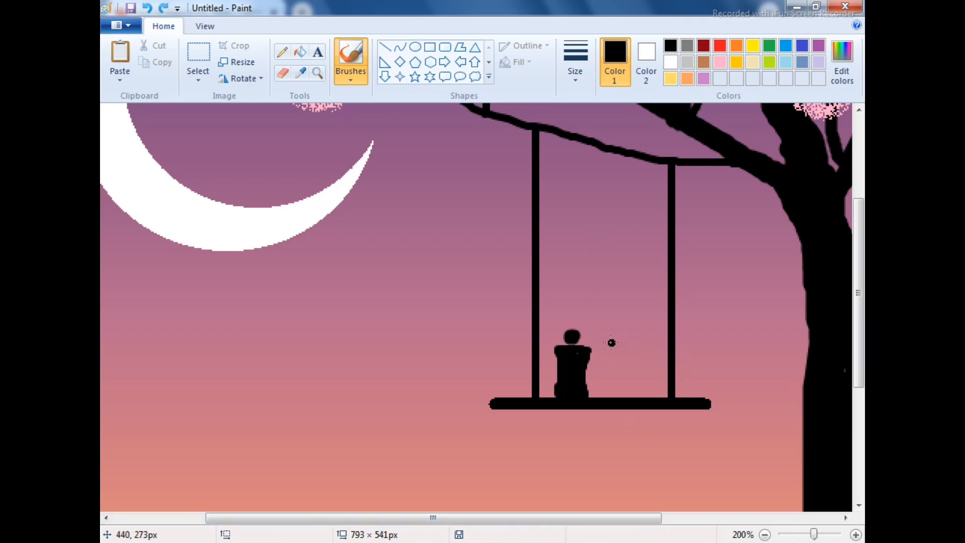
drag(609, 343, 607, 353)
mouse_move(610, 363)
mouse_down()
mouse_move(600, 364)
mouse_move(600, 395)
mouse_move(615, 362)
mouse_move(617, 392)
mouse_move(608, 396)
mouse_move(605, 368)
mouse_move(609, 375)
mouse_up()
click(607, 368)
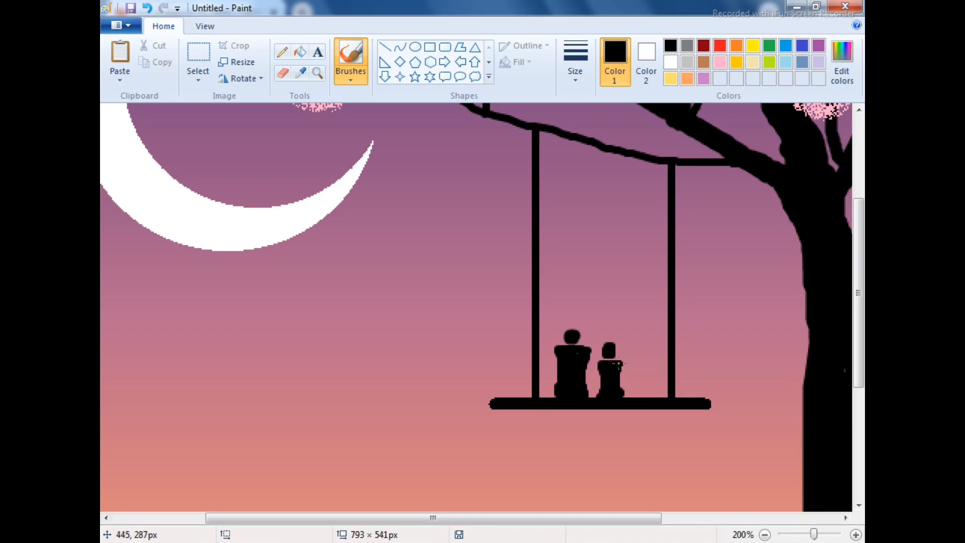
key(ctrl+z)
mouse_move(617, 364)
mouse_down()
mouse_move(614, 347)
mouse_move(601, 360)
mouse_up()
- Refine the larger figure's shoulders and paint its thin outer arm slanting down to the seat beside the left rope
drag(589, 356, 588, 386)
key(ctrl+z)
drag(559, 350, 556, 362)
click(581, 77)
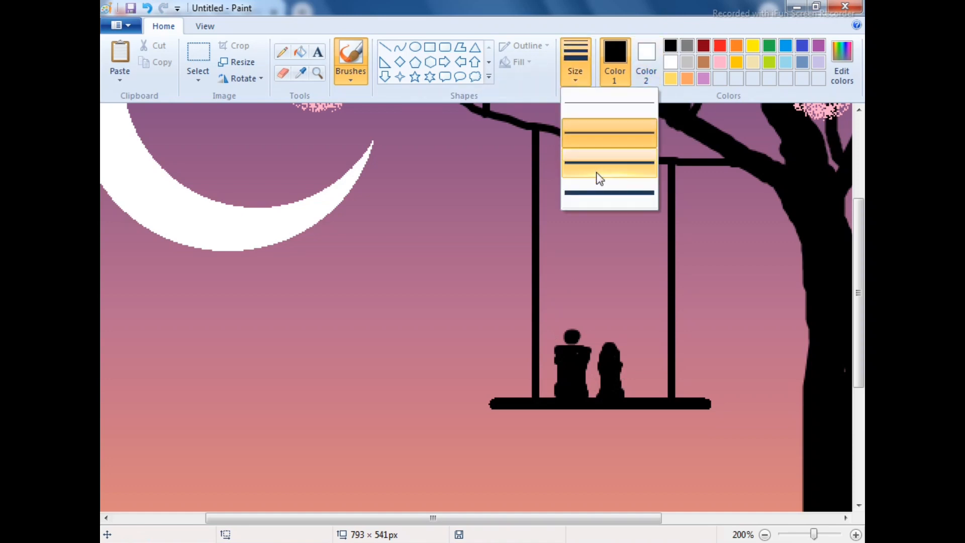
click(599, 177)
key(ctrl+z)
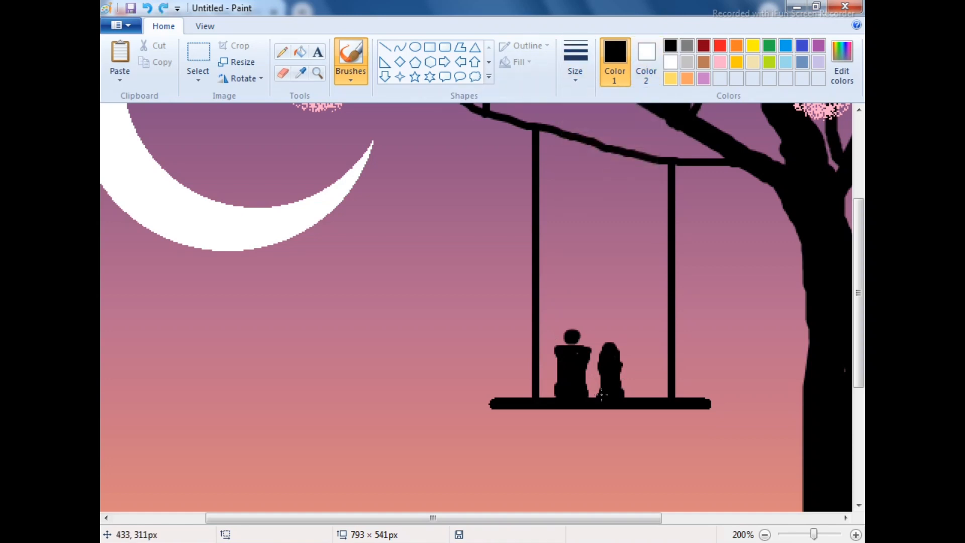
drag(556, 350, 540, 393)
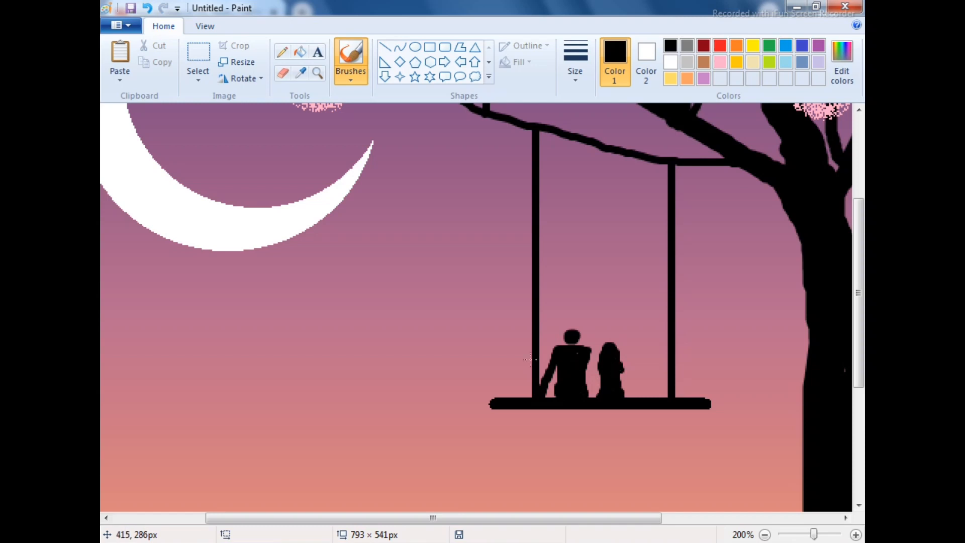
- Paint the larger figure's inner arm between the two figures and the smaller figure's outer arm reaching down to the seat
key(ctrl+z)
click(609, 343)
click(586, 379)
key(ctrl+z)
drag(586, 357, 594, 384)
key(ctrl+z)
drag(624, 361, 636, 401)
mouse_move(594, 383)
mouse_down()
mouse_move(590, 376)
mouse_move(594, 385)
mouse_up()
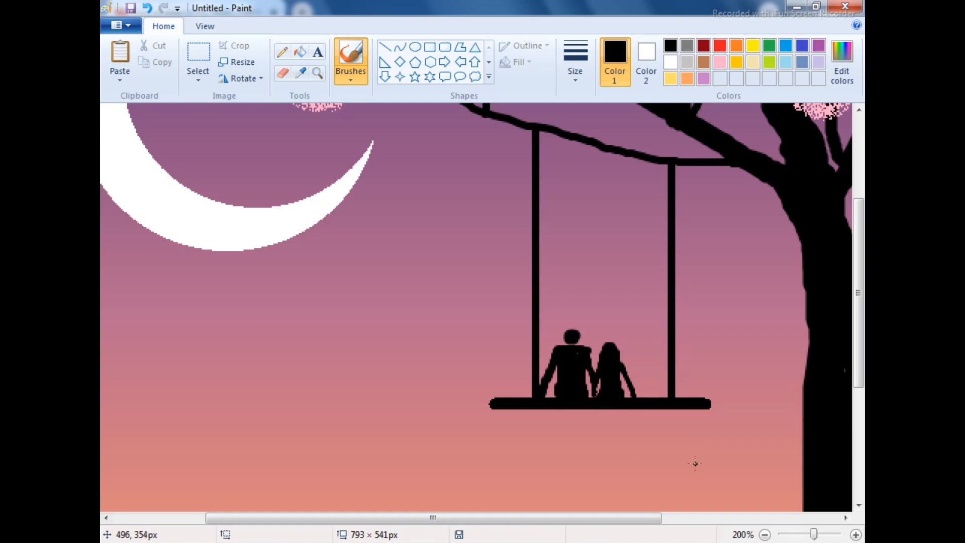
- Paint the larger figure's two black legs with feet hanging below the swing seat
key(ctrl+z)
drag(558, 398, 558, 451)
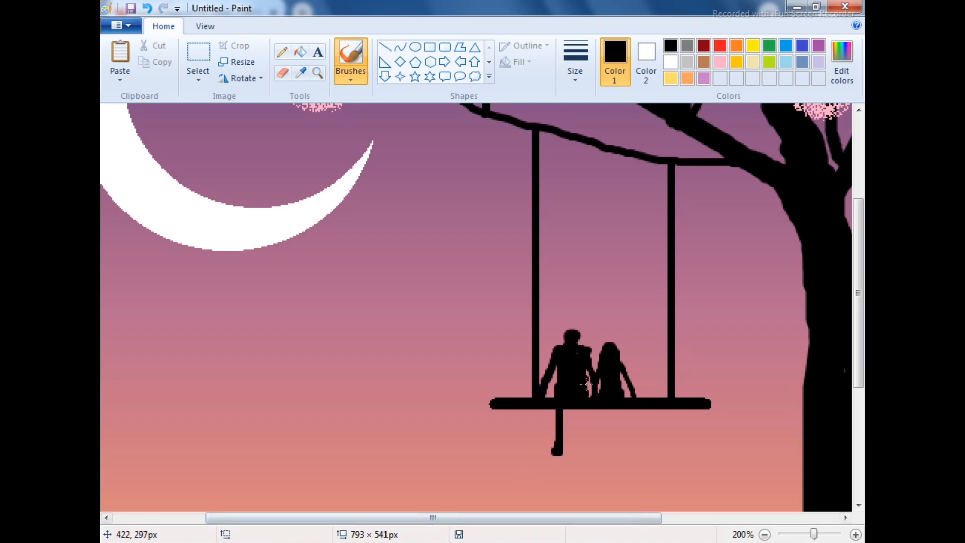
key(ctrl+z)
drag(557, 450, 555, 452)
click(554, 454)
drag(577, 396, 581, 458)
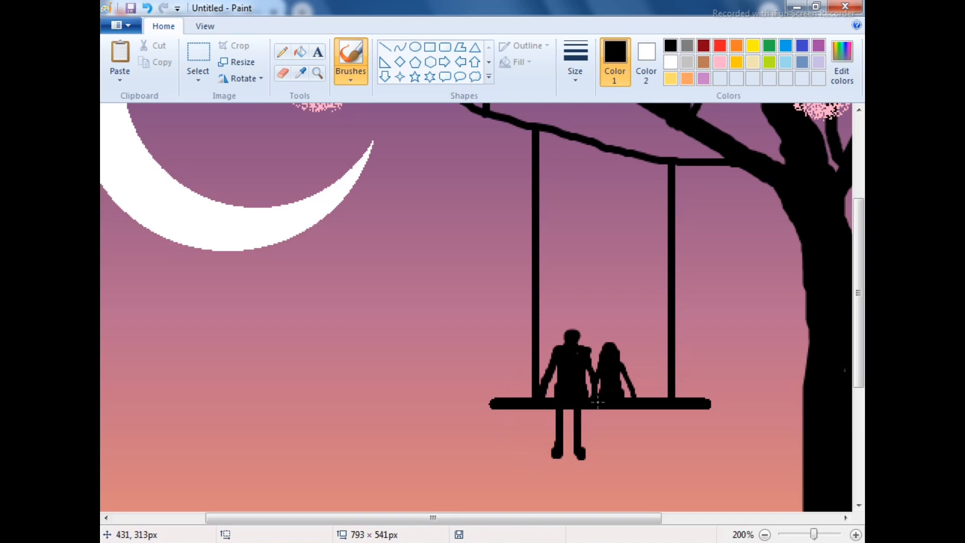
- Paint two slightly shorter black legs with feet below the seat for the smaller figure
key(ctrl+z)
mouse_move(603, 406)
mouse_down()
mouse_move(604, 439)
mouse_move(619, 420)
mouse_move(617, 435)
mouse_move(607, 414)
mouse_up()
key(ctrl+z)
key(ctrl+z)
drag(607, 422, 606, 443)
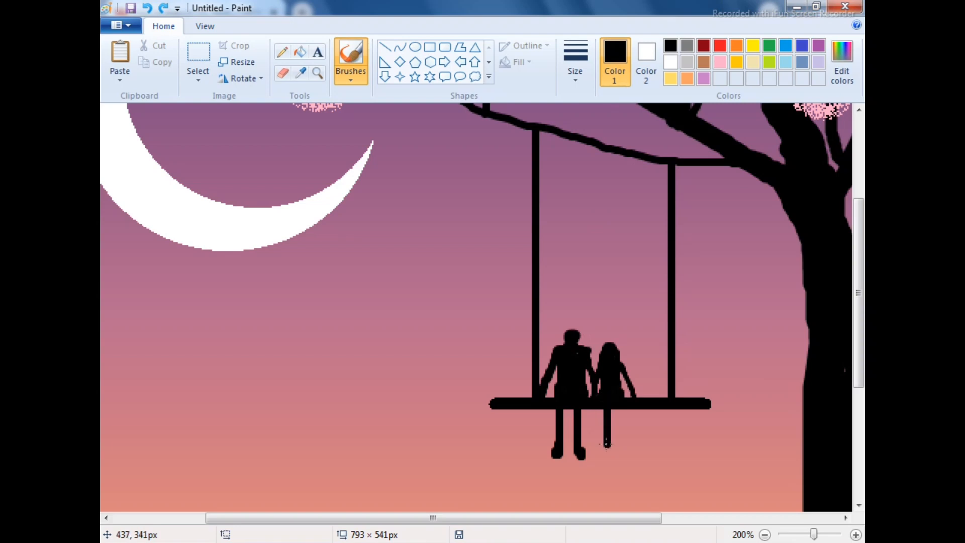
click(616, 412)
drag(618, 414, 622, 446)
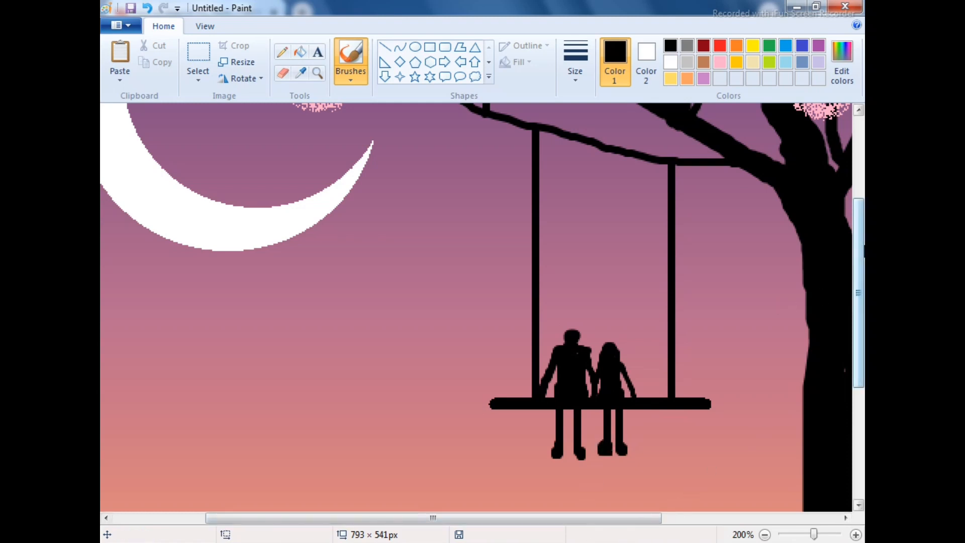
- Add a black hand to the smaller figure's outer arm, touch up the larger figure's left foot, and return to 100% zoom
drag(858, 246, 858, 324)
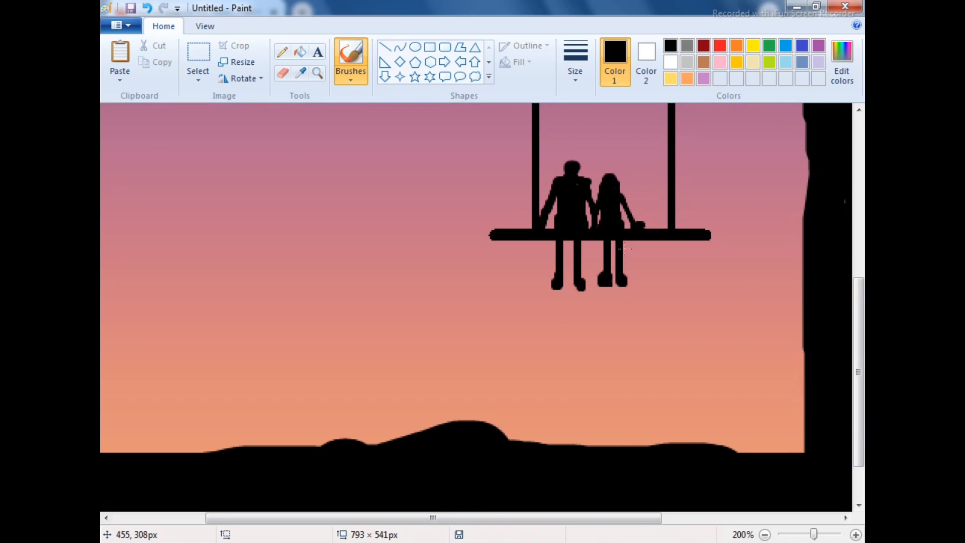
key(ctrl+z)
click(637, 227)
drag(556, 291, 557, 289)
click(317, 73)
right_click(474, 194)
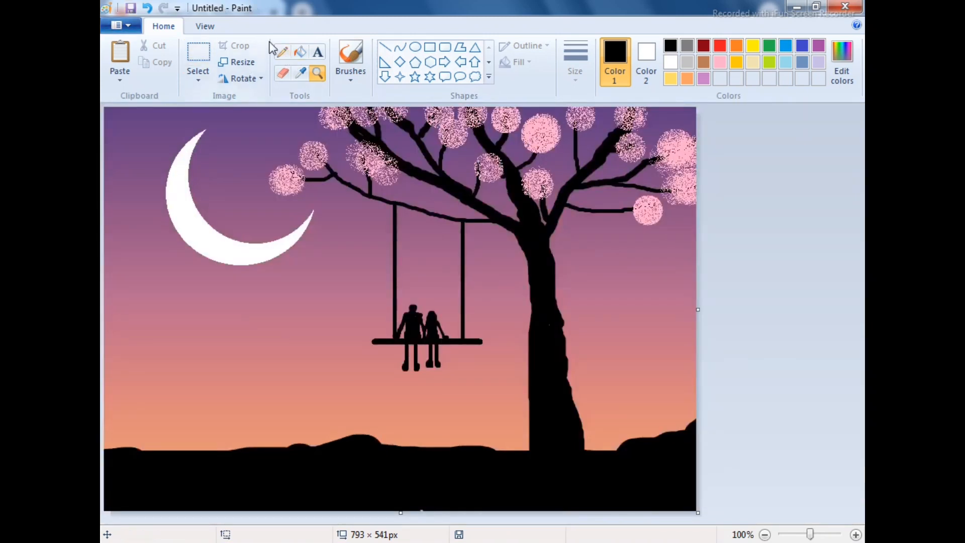
- Thicken the upper-right and middle blossoms with more light pink airbrush spray
click(301, 48)
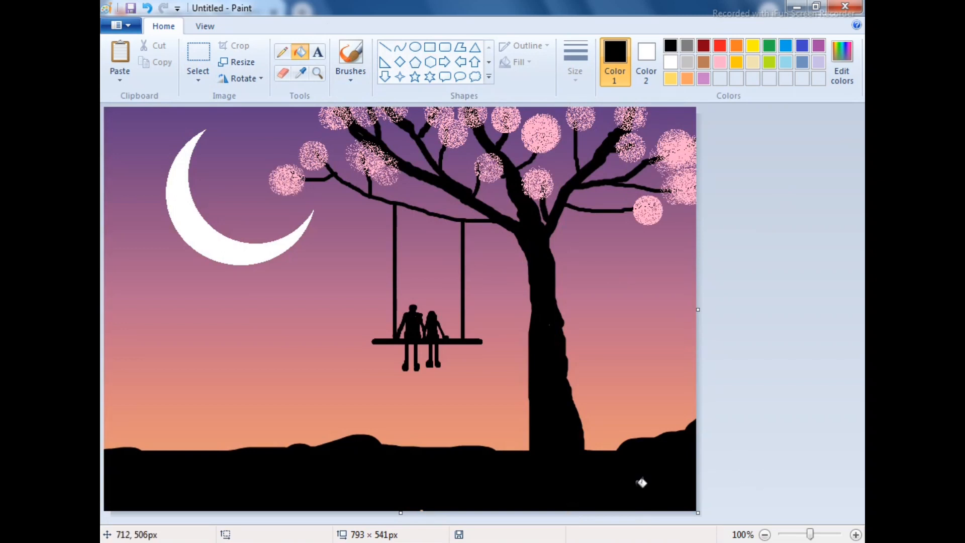
click(350, 73)
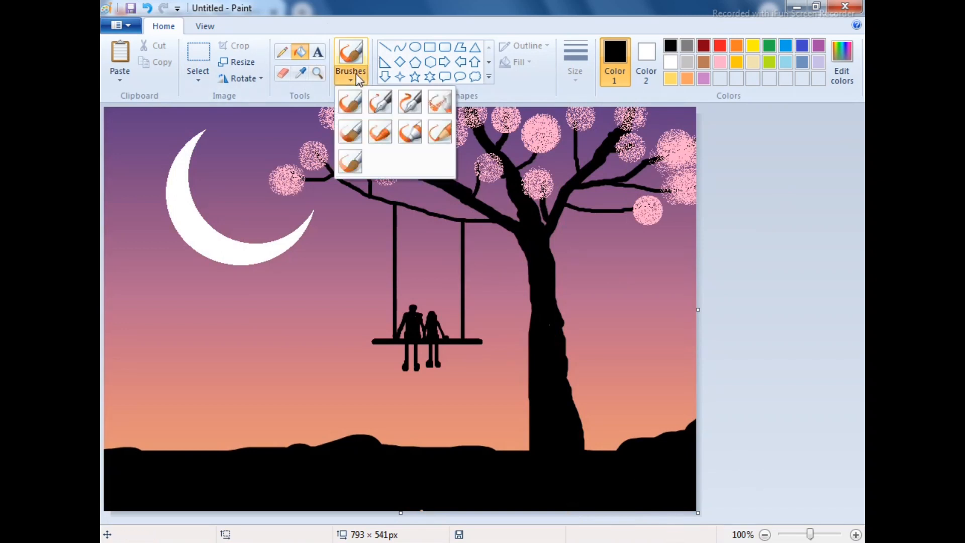
click(442, 101)
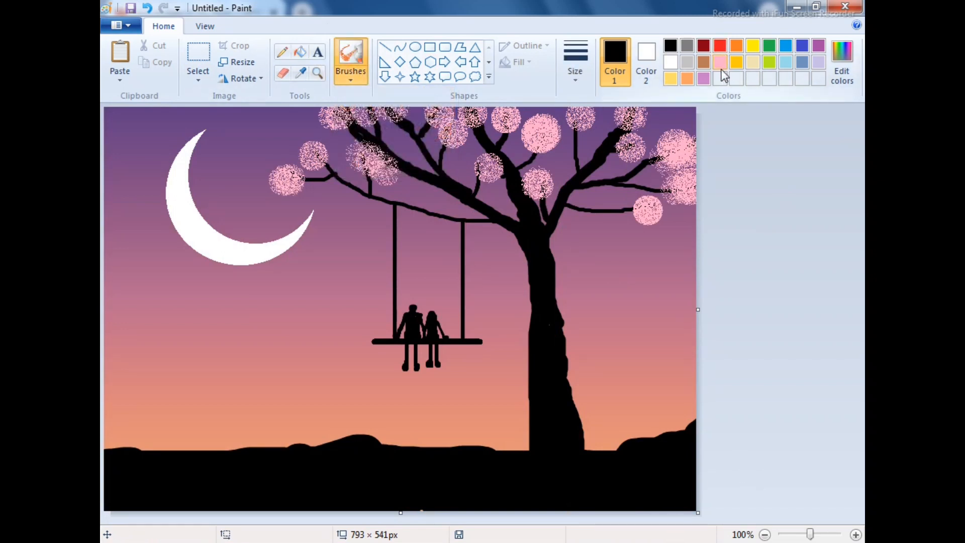
click(720, 62)
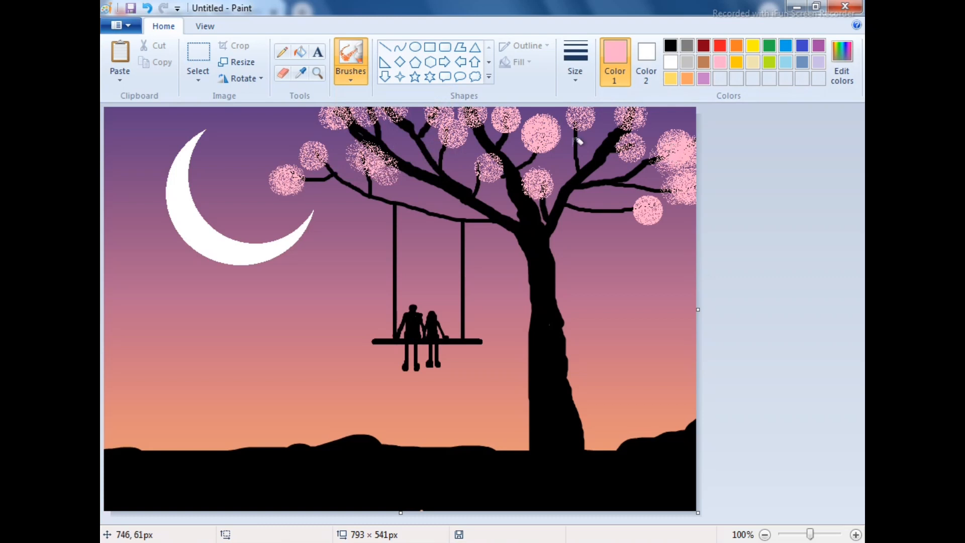
mouse_move(580, 114)
mouse_down()
mouse_move(633, 112)
mouse_move(636, 136)
mouse_up()
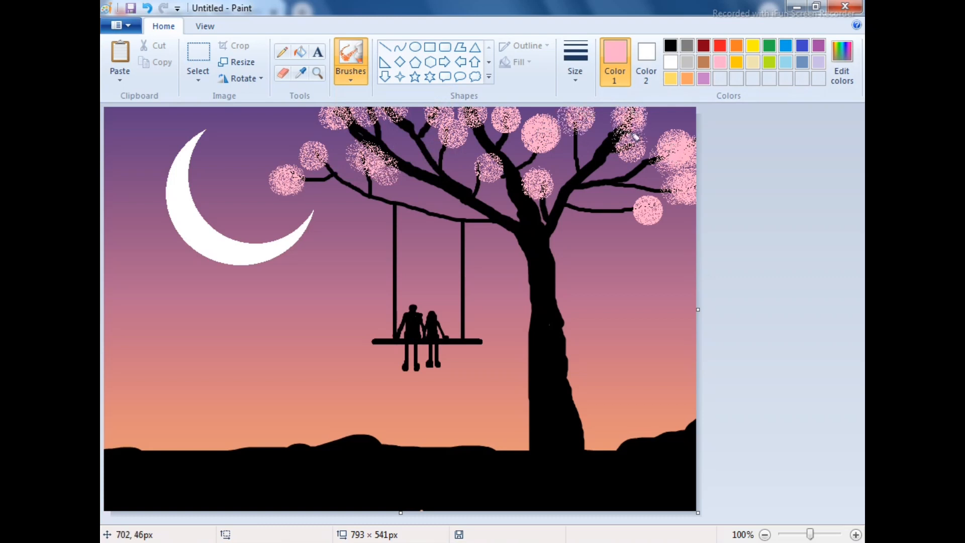
click(484, 162)
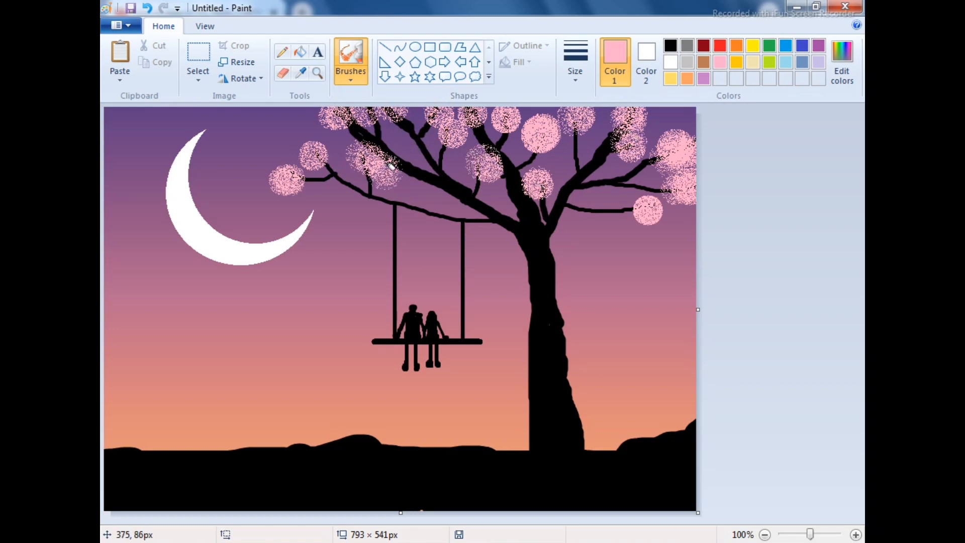
- Thicken the upper-left blossoms with more light pink airbrush spray, including the cluster above the swing and those along the canvas's top edge
drag(391, 167, 349, 166)
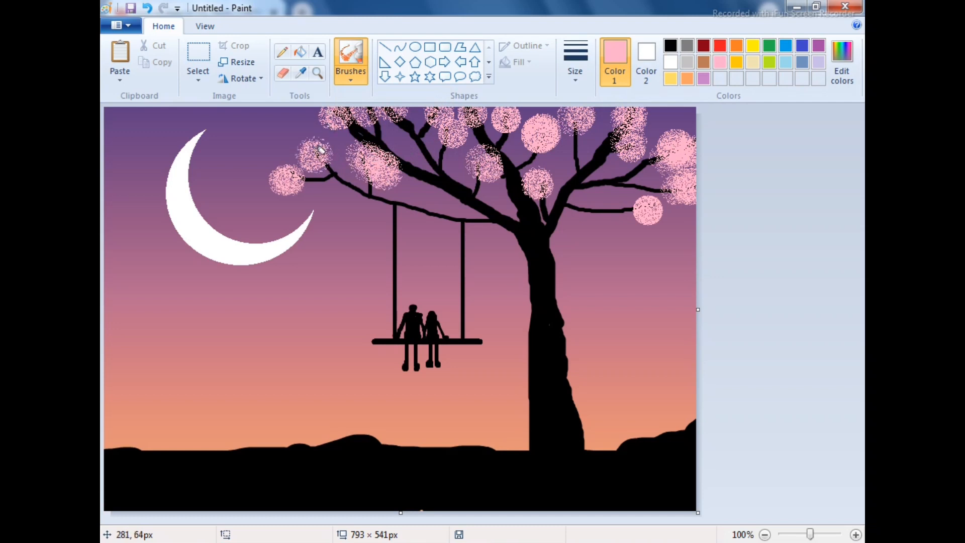
click(335, 119)
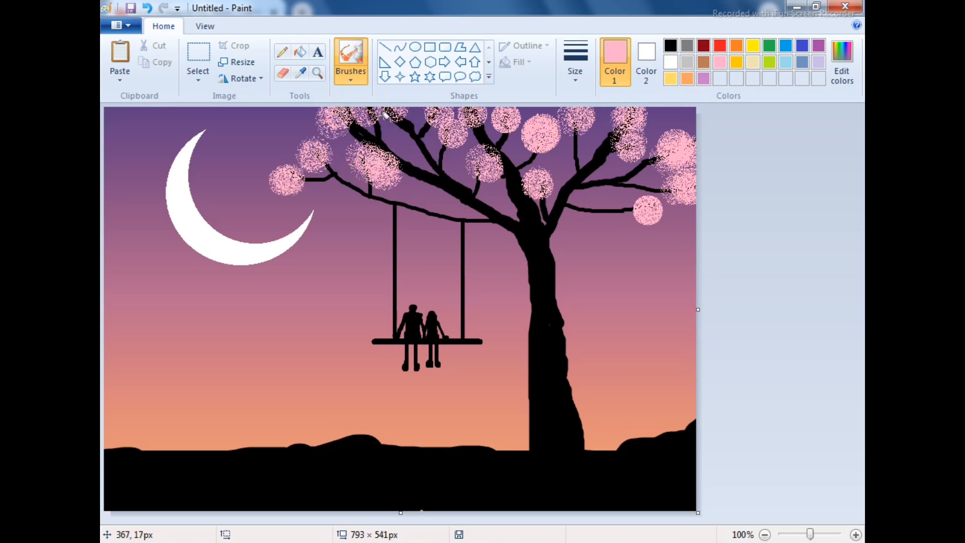
click(369, 113)
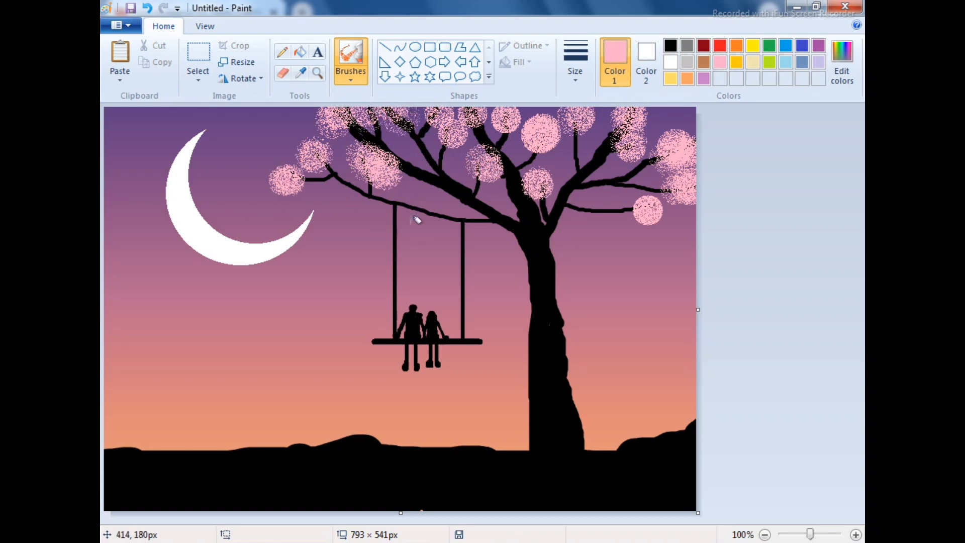
- Scatter small white brush dots across the sky as stars, around the moon, the swing and the tree, undoing any misplaced dot
click(363, 62)
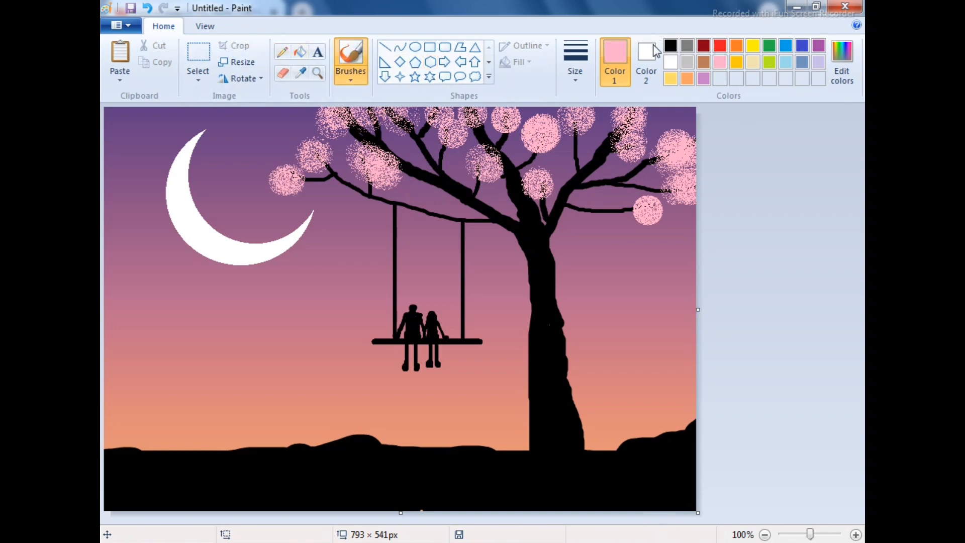
click(670, 62)
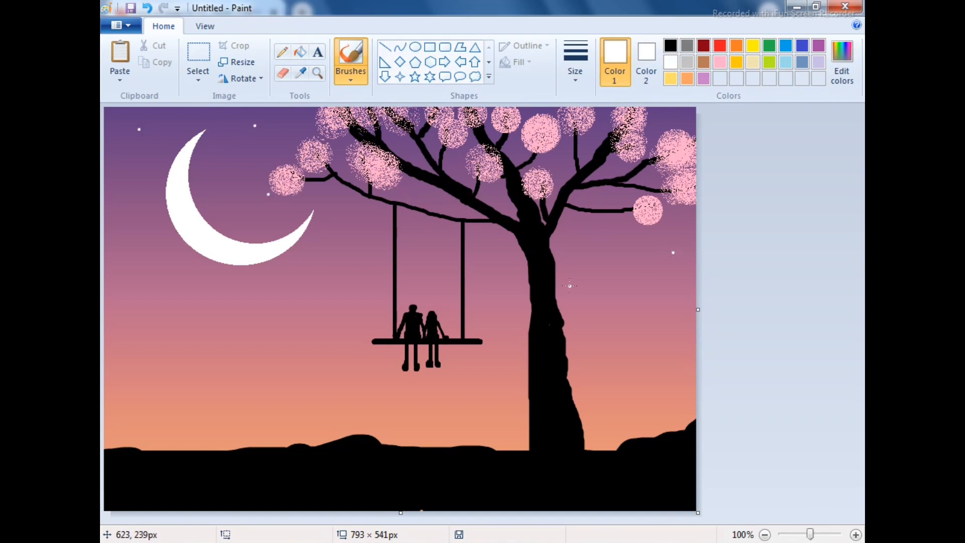
click(483, 264)
click(119, 189)
click(354, 286)
key(ctrl+z)
- Draw four white four-point stars about 14 to 19 px across: inside the moon's curve, left of the moon, right of the trunk, and upper-right corner
click(430, 77)
click(400, 77)
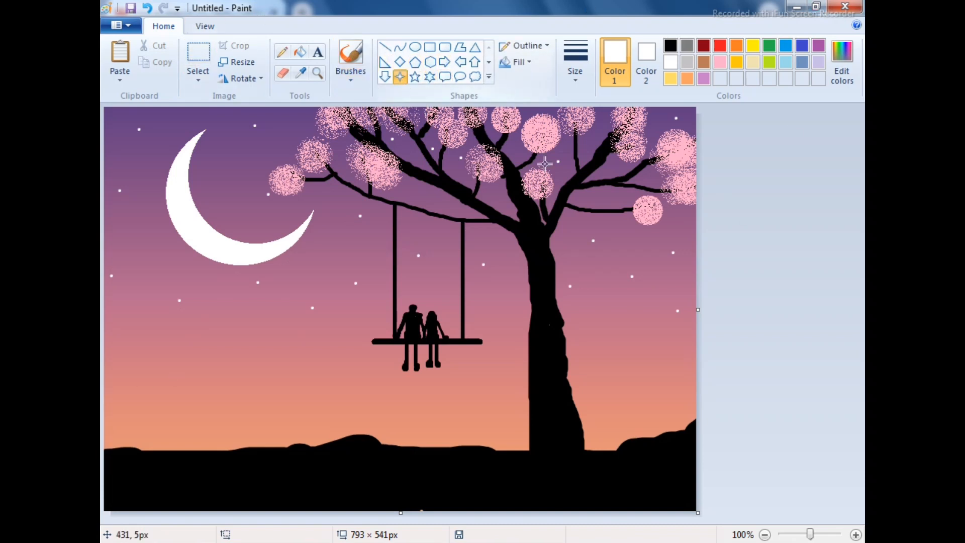
drag(612, 229, 622, 241)
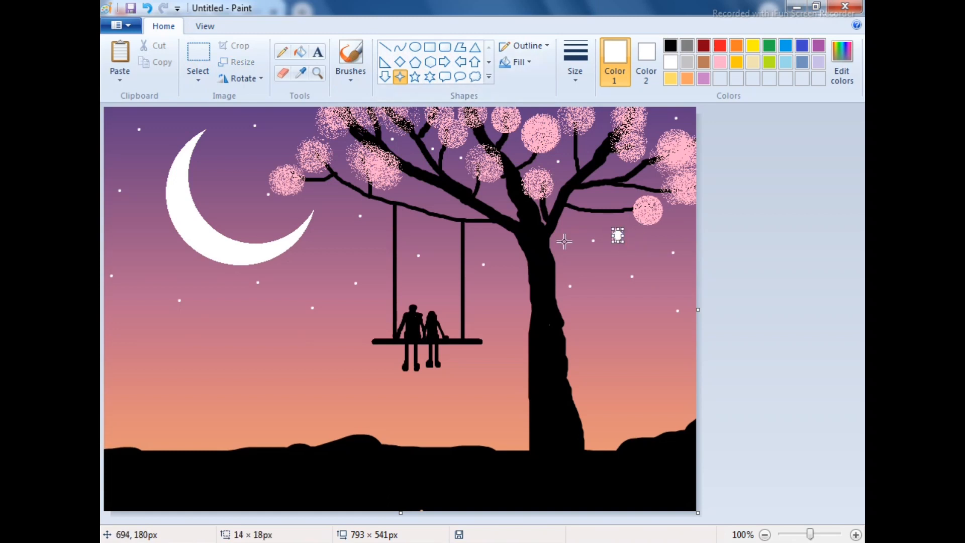
drag(229, 144, 240, 157)
drag(142, 252, 153, 258)
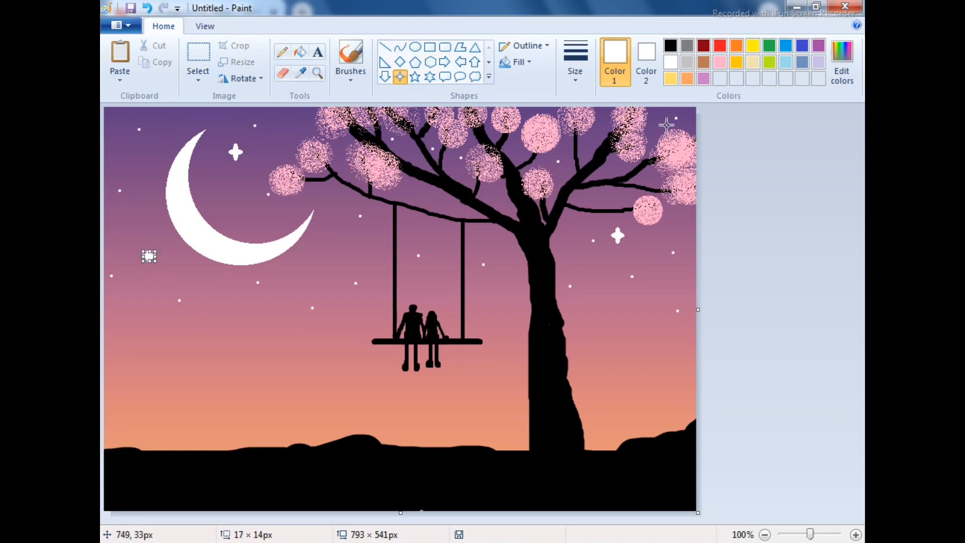
drag(664, 115, 682, 125)
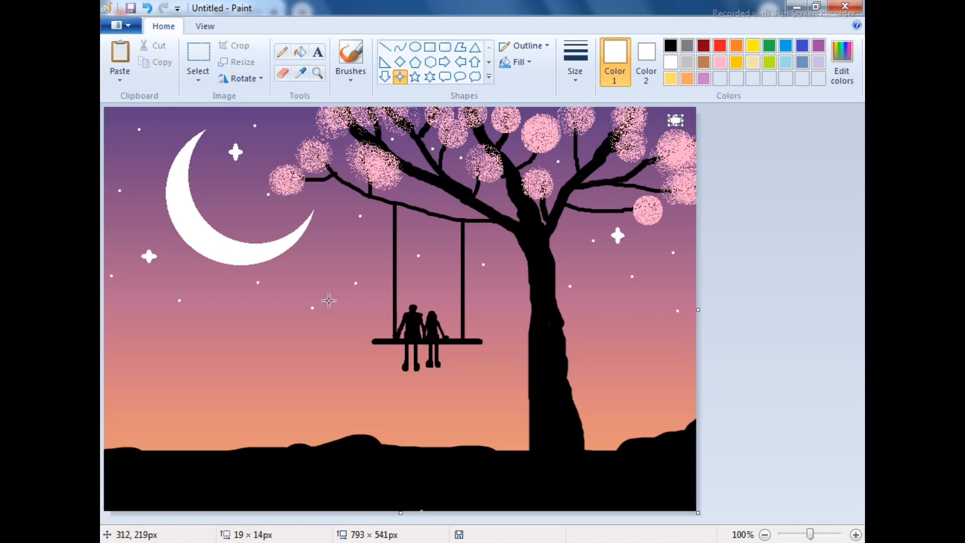
click(290, 340)
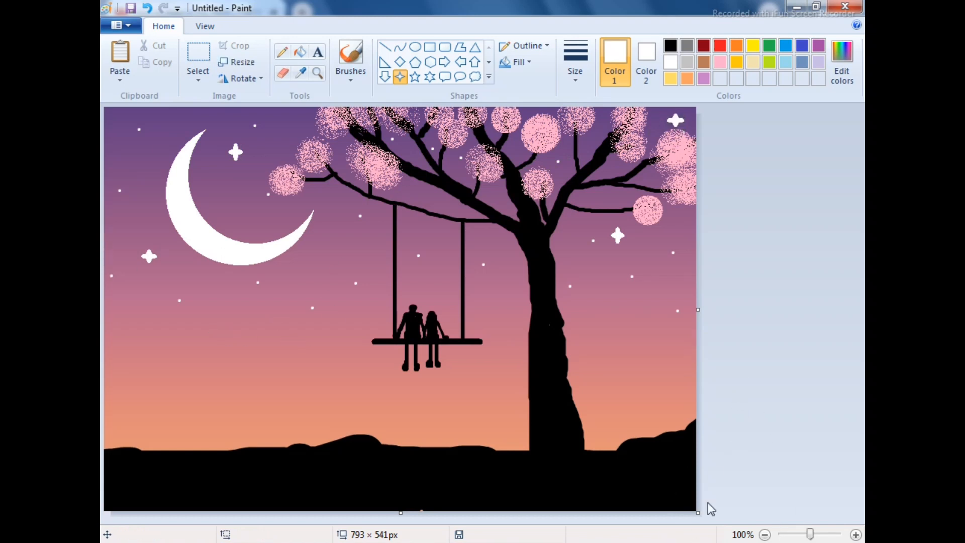
- Switch to Sticky Notes to show the Father's Day note beside the painting
click(617, 541)
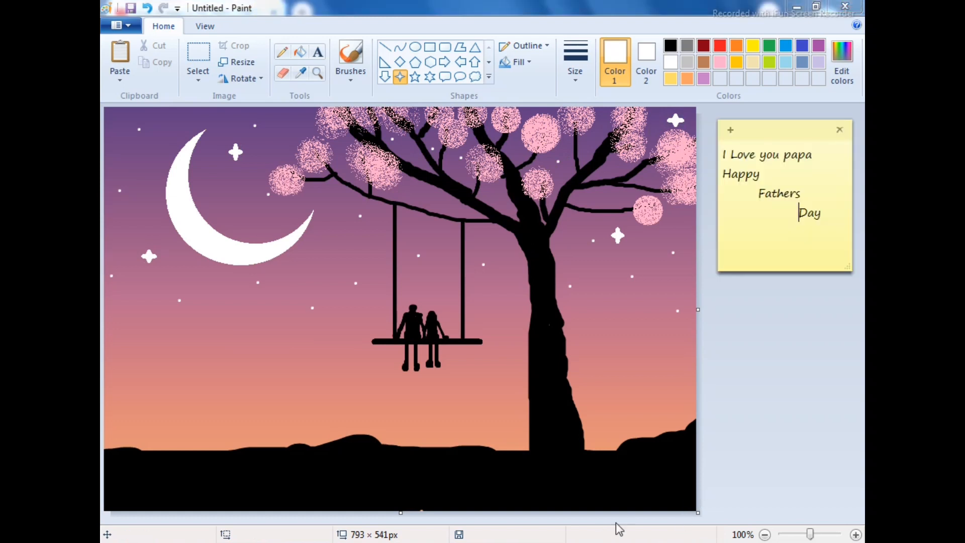